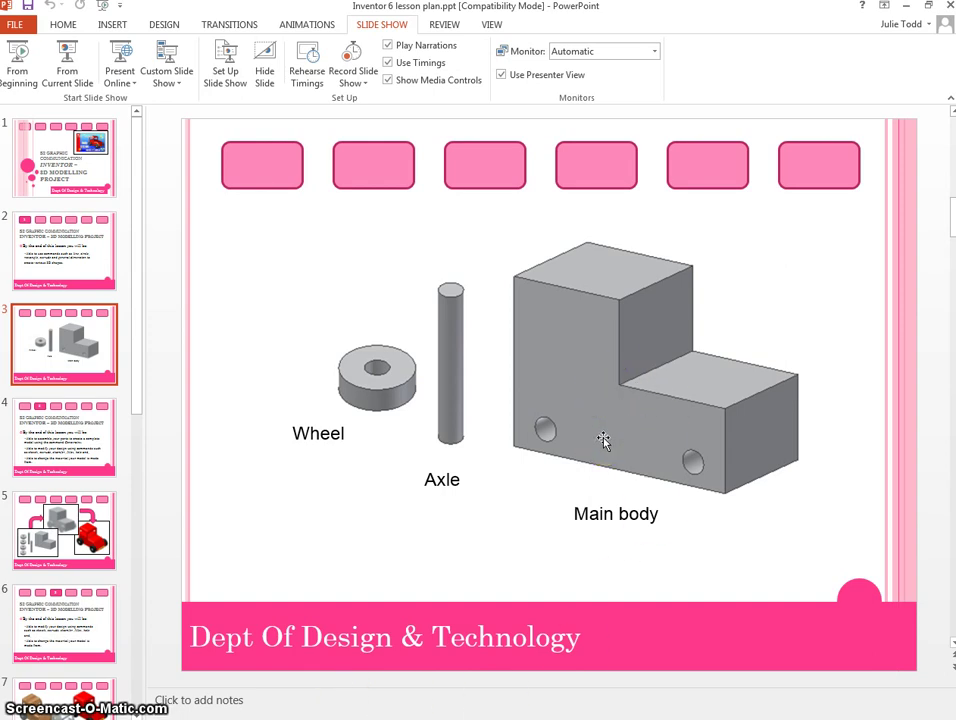
Step: Switch from the PowerPoint parts slide to the main body worksheet in Childs Toy.idw
{"action": "left_click", "coordinate": [384, 559]}
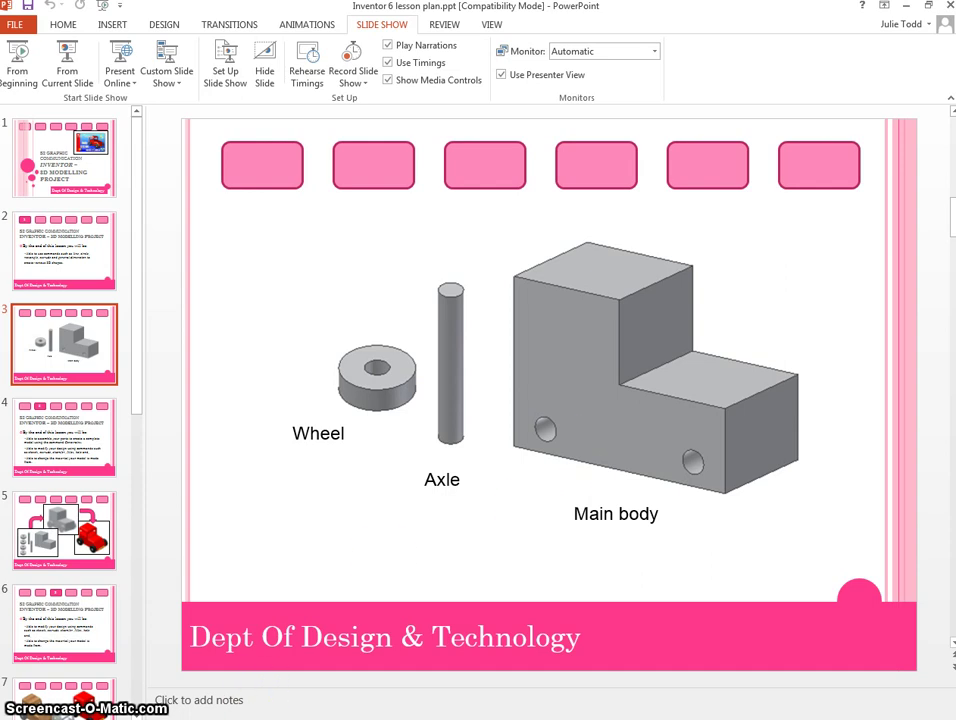
{"action": "key", "text": "alt+Tab"}
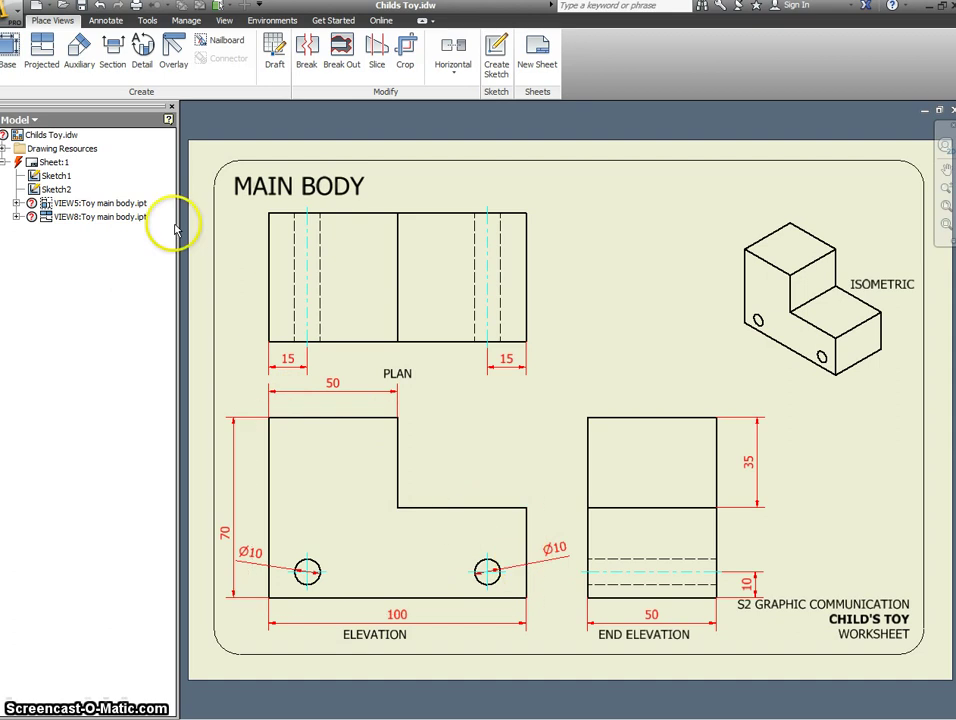
Step: Create a new part file from the metric Standard (mm).ipt template
{"action": "left_click", "coordinate": [13, 14]}
{"action": "left_click", "coordinate": [37, 88]}
{"action": "left_click", "coordinate": [244, 228]}
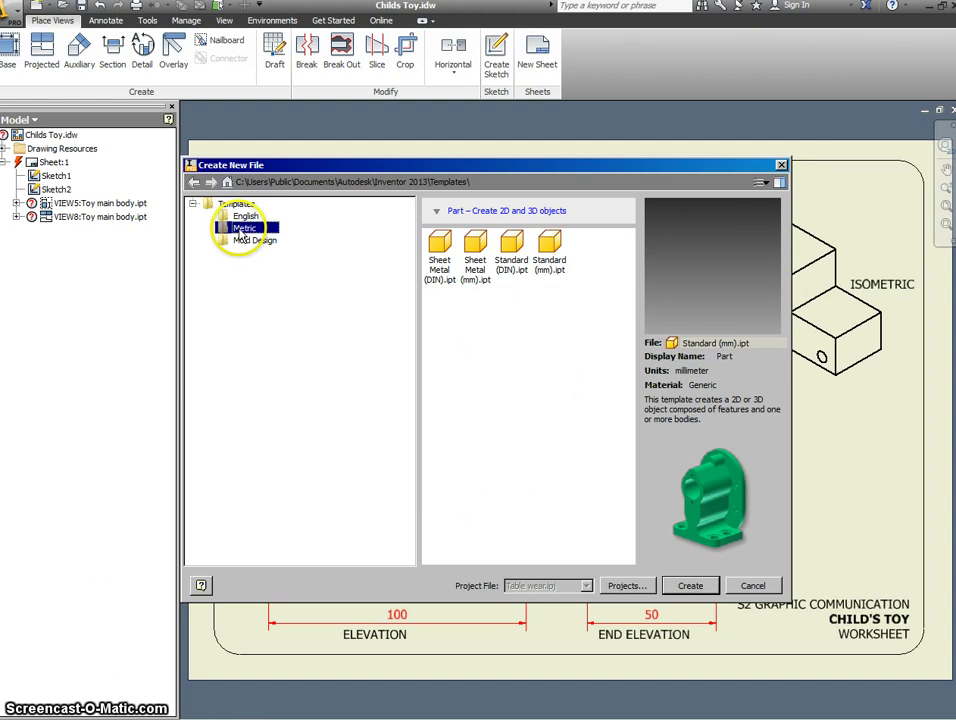
{"action": "double_click", "coordinate": [550, 247]}
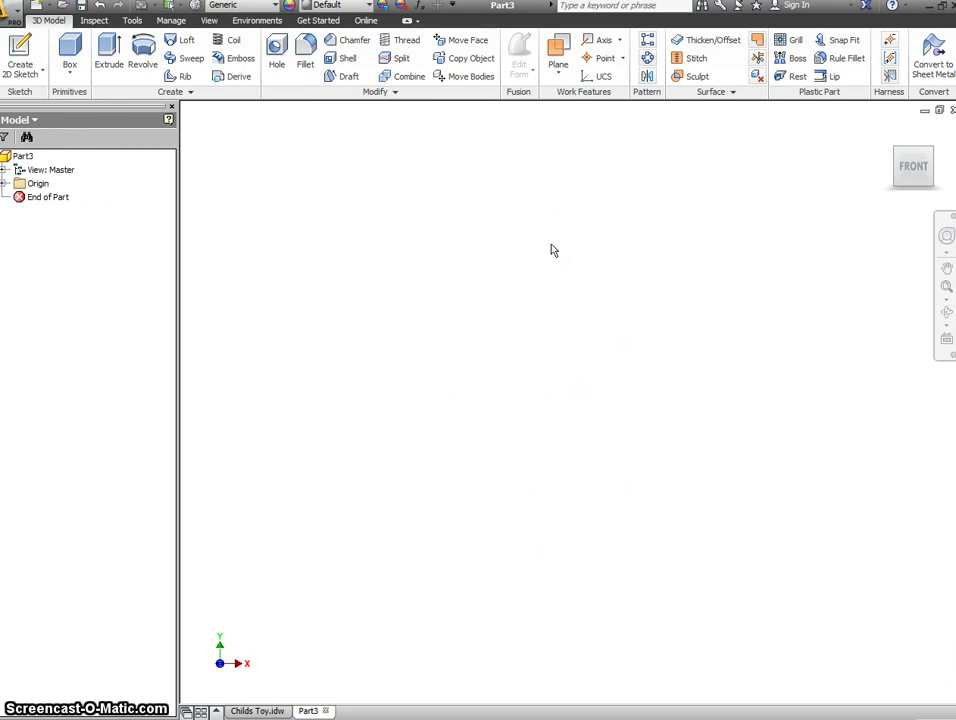
Step: Sketch on an origin plane and draw a closed stepped L-shaped line outline
{"action": "left_click", "coordinate": [23, 50]}
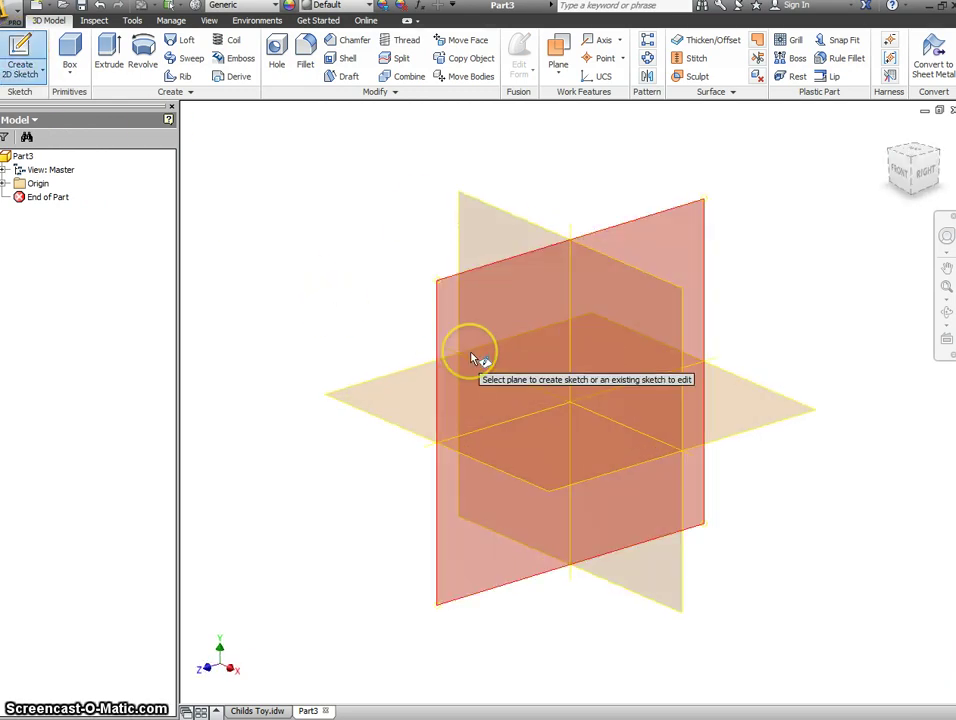
{"action": "left_click", "coordinate": [474, 358]}
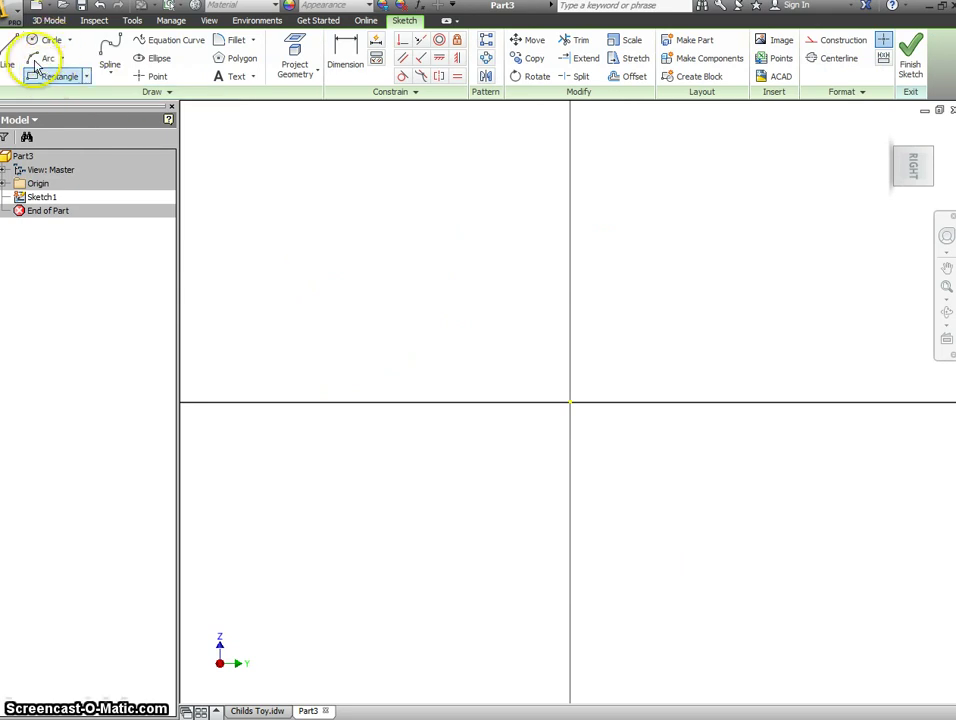
{"action": "left_click", "coordinate": [8, 55]}
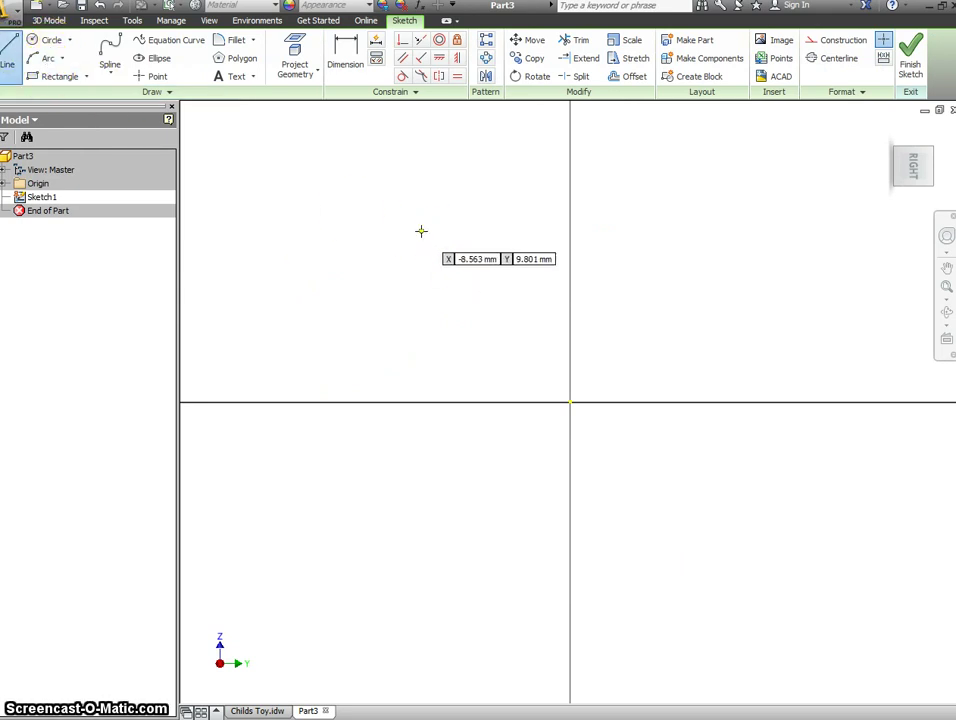
{"action": "left_click", "coordinate": [421, 231]}
{"action": "left_click", "coordinate": [613, 231]}
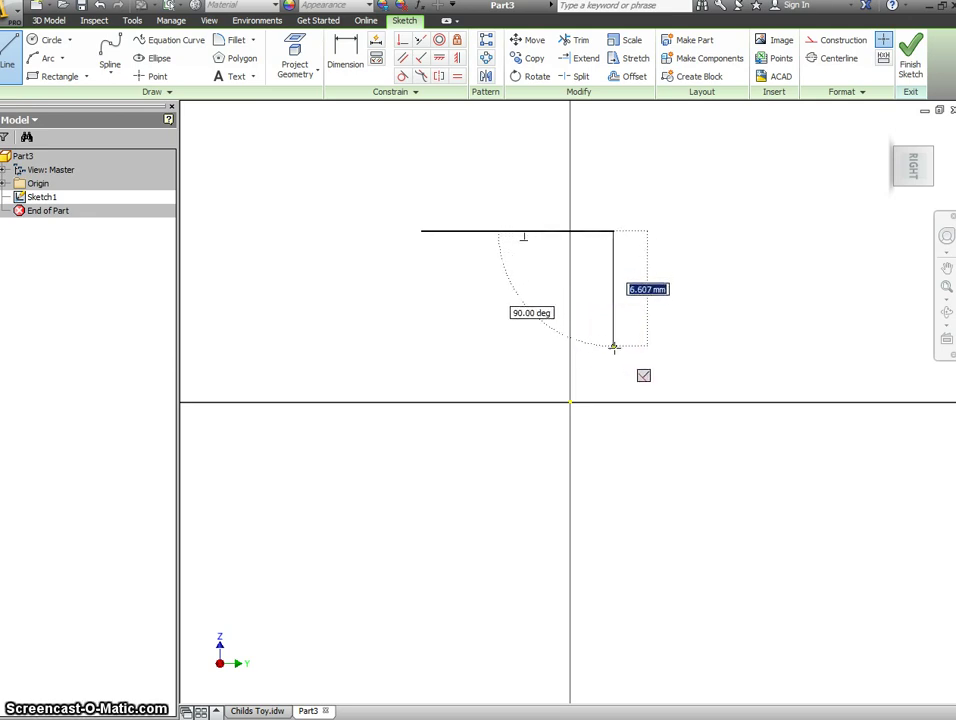
{"action": "left_click", "coordinate": [614, 362]}
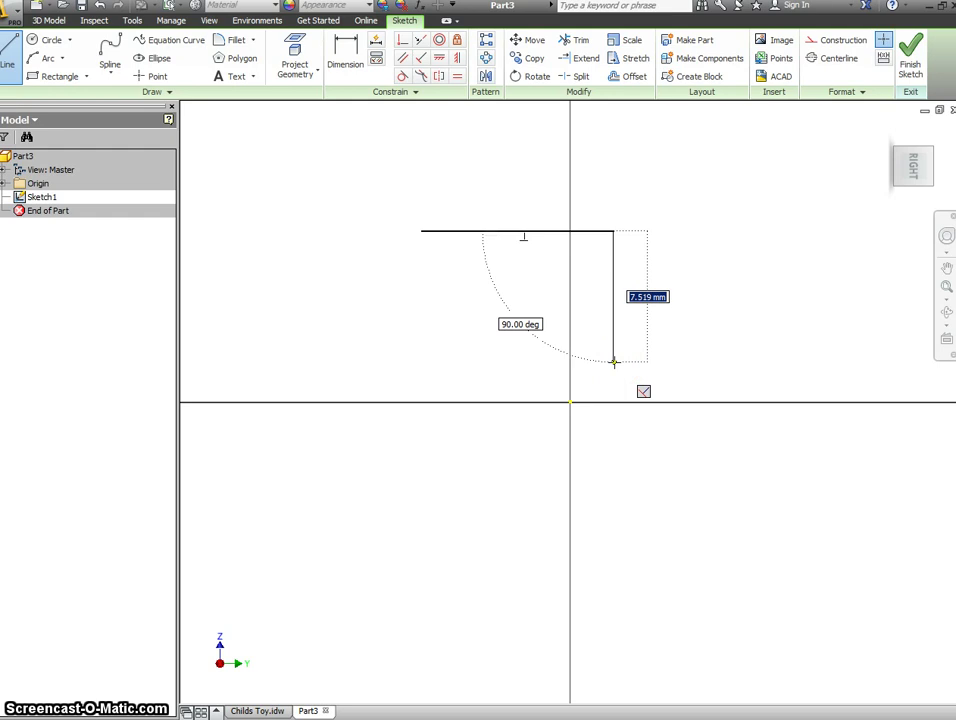
{"action": "left_click", "coordinate": [614, 362]}
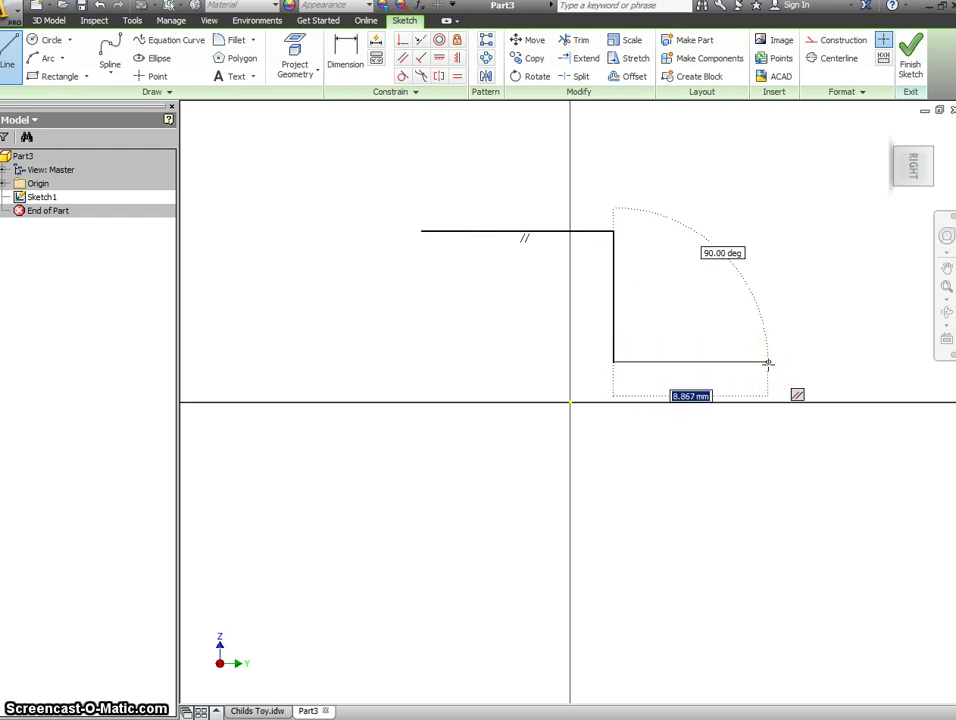
{"action": "left_click", "coordinate": [768, 362]}
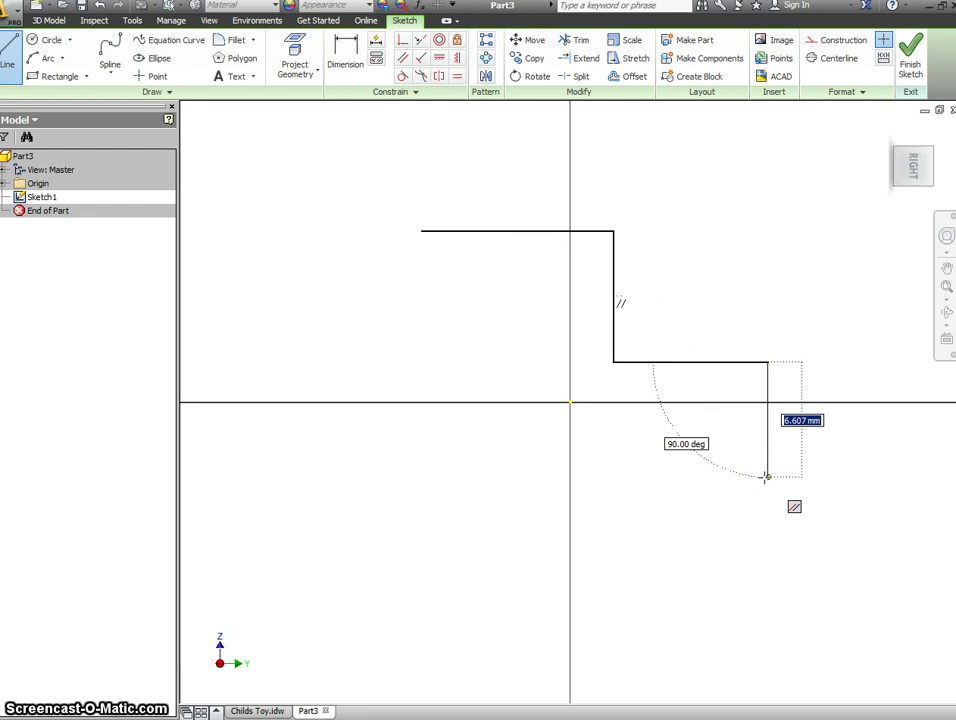
{"action": "left_click", "coordinate": [767, 477]}
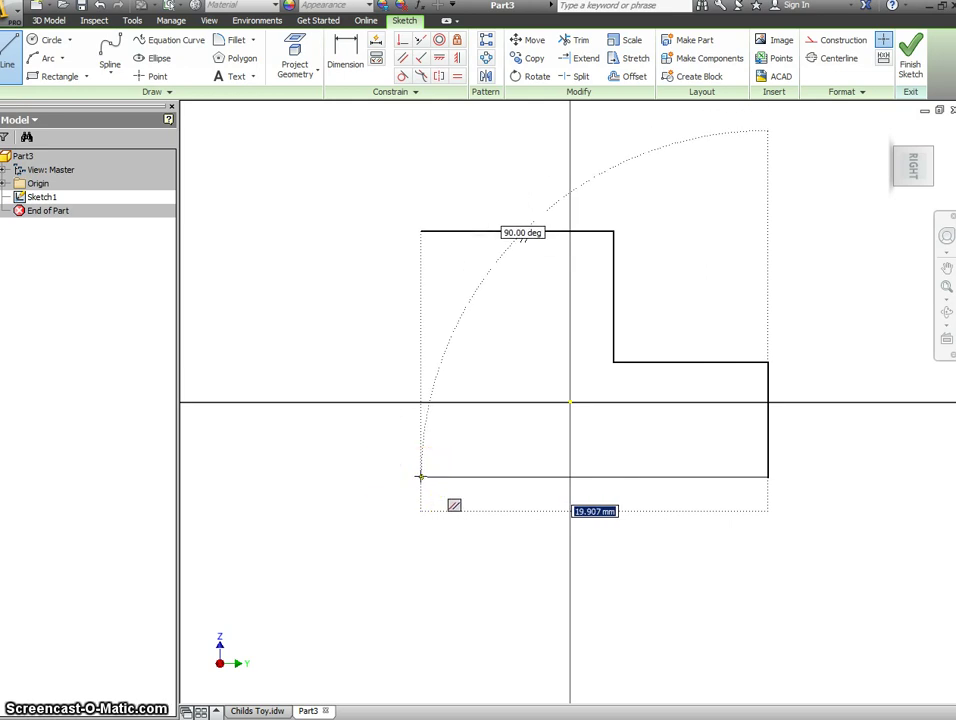
{"action": "left_click", "coordinate": [420, 476]}
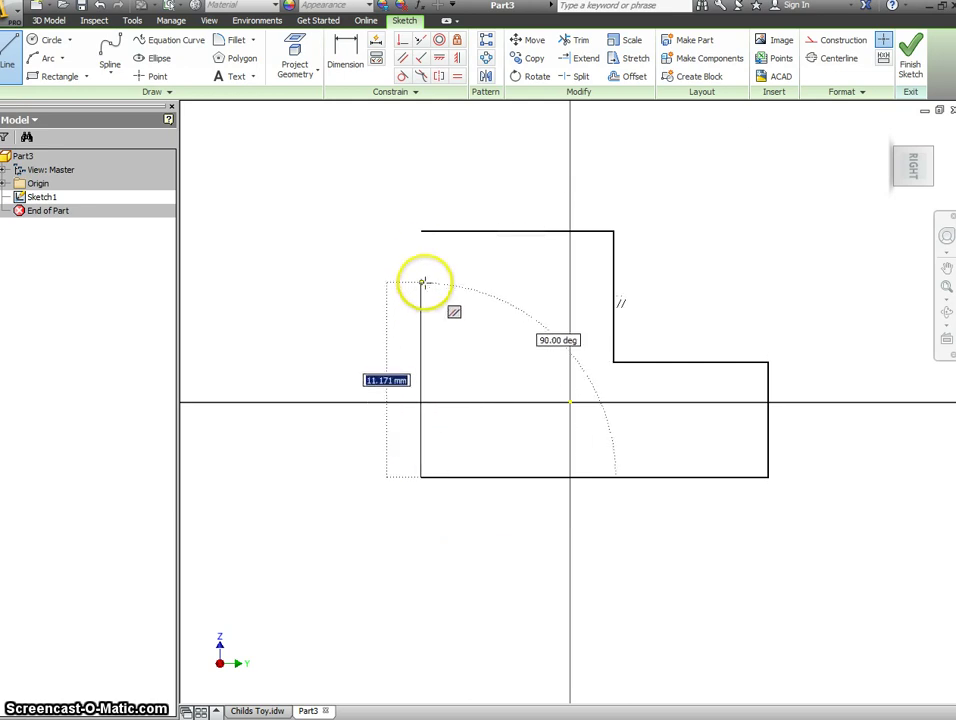
{"action": "left_click", "coordinate": [421, 231]}
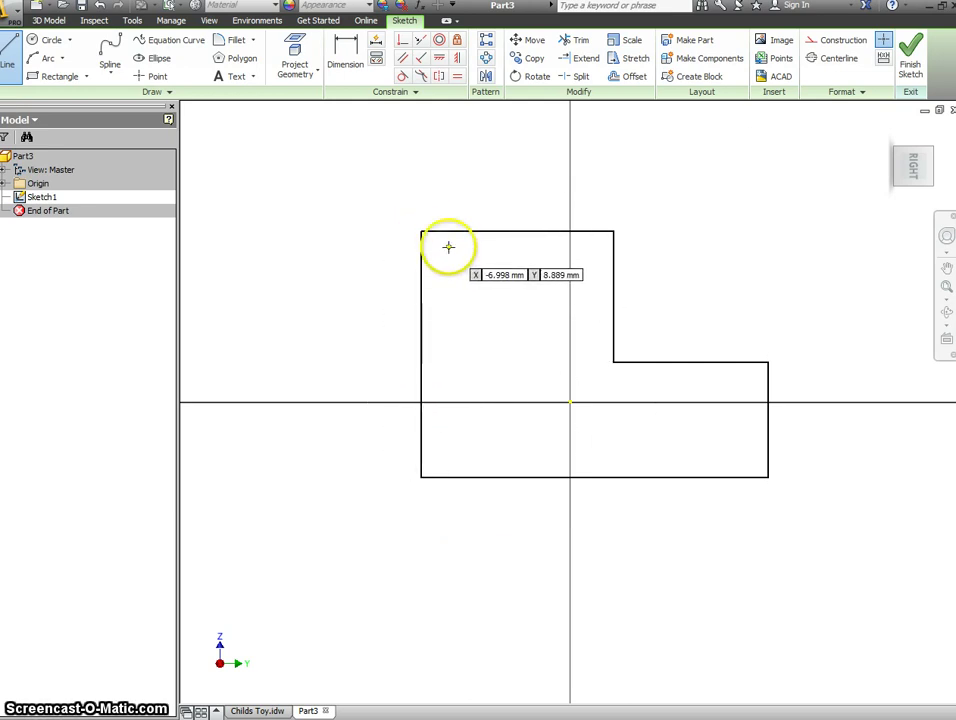
Step: Dimension the bottom edge to 100 and the left side height to 70
{"action": "left_click", "coordinate": [346, 50]}
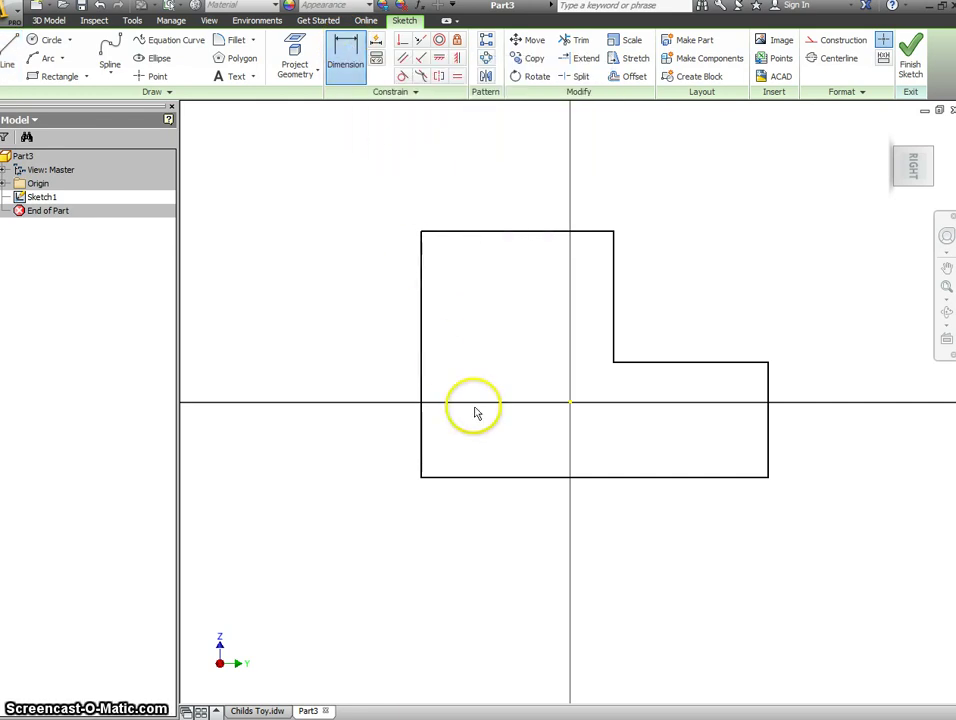
{"action": "left_click", "coordinate": [511, 480]}
{"action": "left_click", "coordinate": [510, 551]}
{"action": "type", "text": "100"}
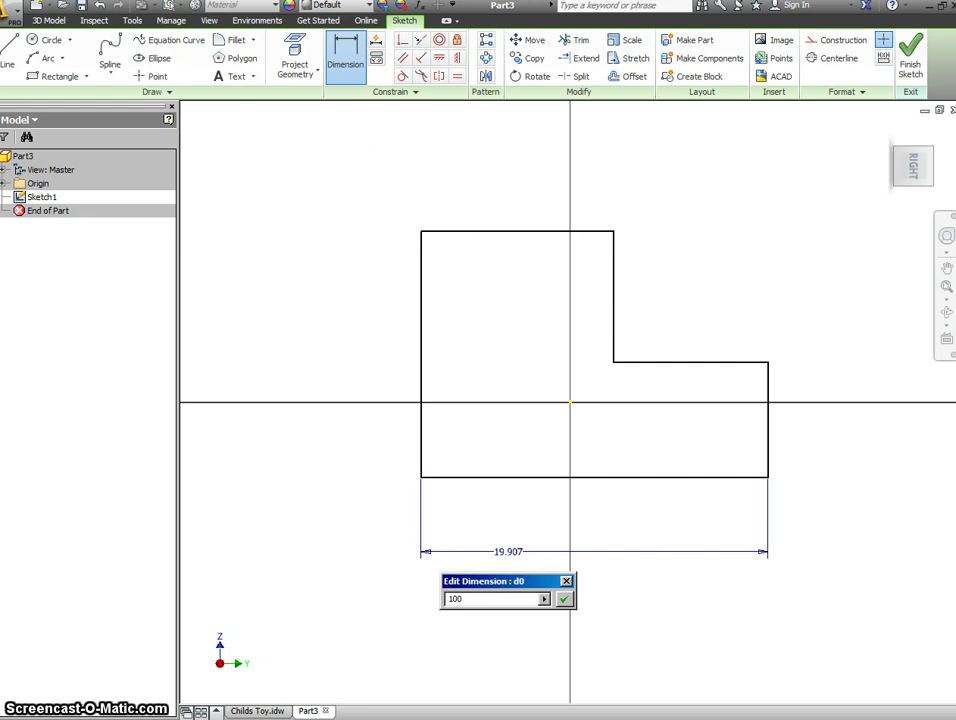
{"action": "key", "text": "Return"}
{"action": "scroll", "coordinate": [583, 384], "scroll_direction": "up", "scroll_amount": 5}
{"action": "left_click", "coordinate": [450, 282]}
{"action": "left_click", "coordinate": [356, 290]}
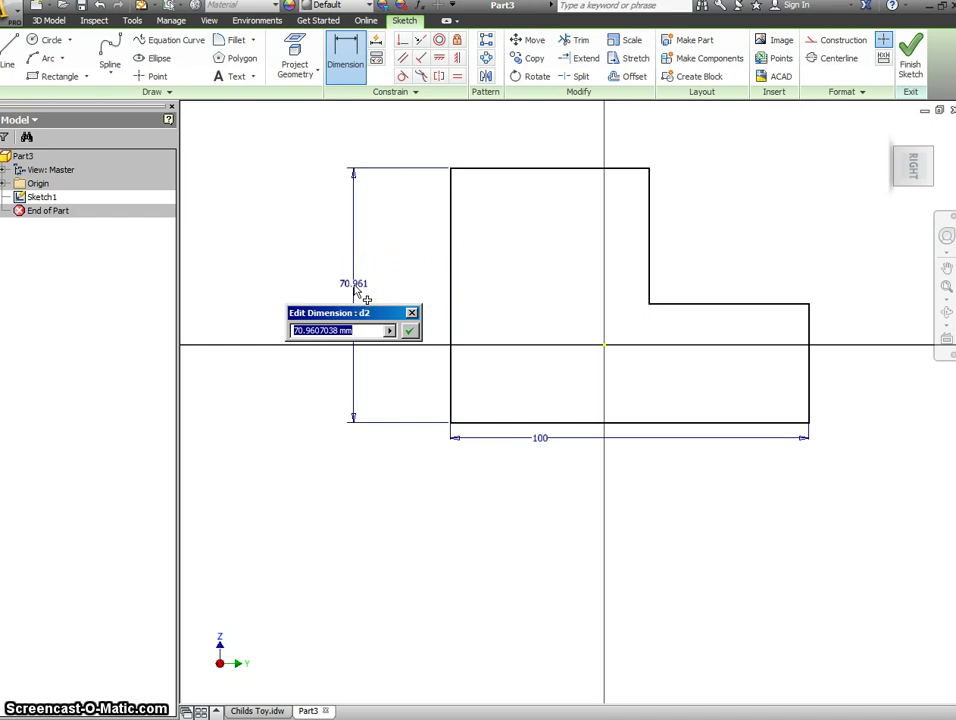
{"action": "key", "text": "Return"}
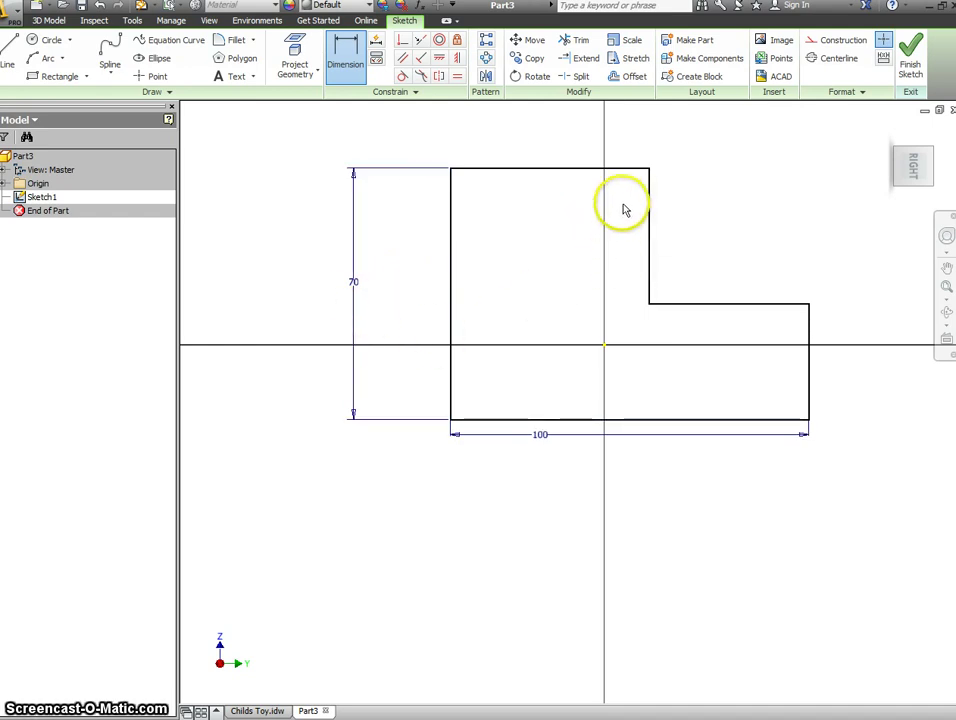
Step: Dimension the top edge to 50 and the step's vertical edge to 35
{"action": "left_click", "coordinate": [566, 172]}
{"action": "left_click", "coordinate": [567, 143]}
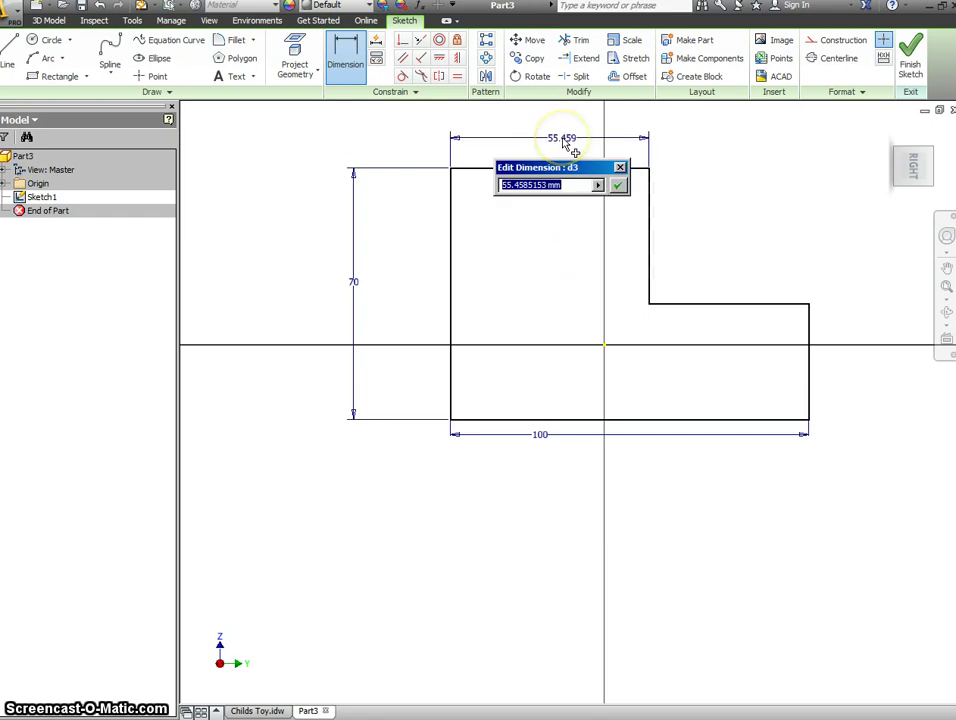
{"action": "type", "text": "50"}
{"action": "key", "text": "Return"}
{"action": "left_click", "coordinate": [652, 218]}
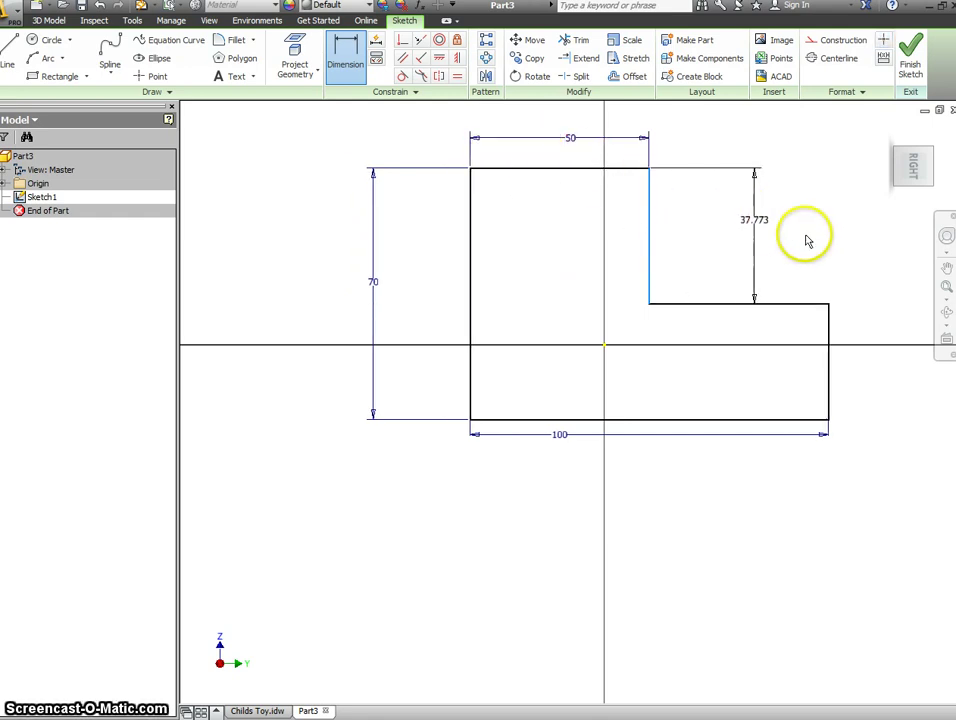
{"action": "left_click", "coordinate": [868, 250]}
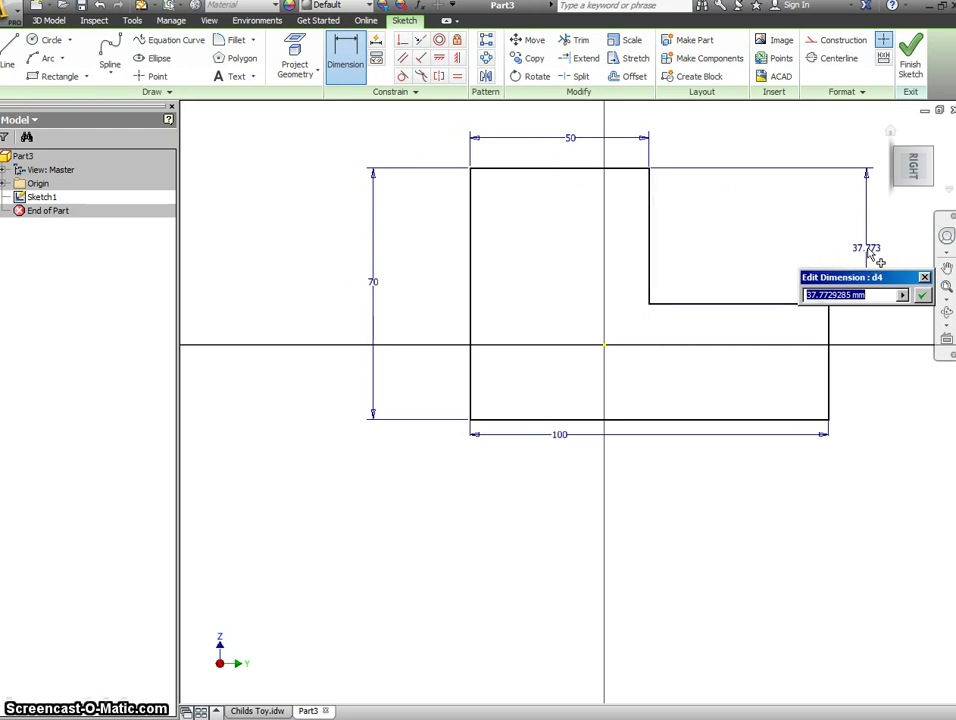
{"action": "key", "text": "Return"}
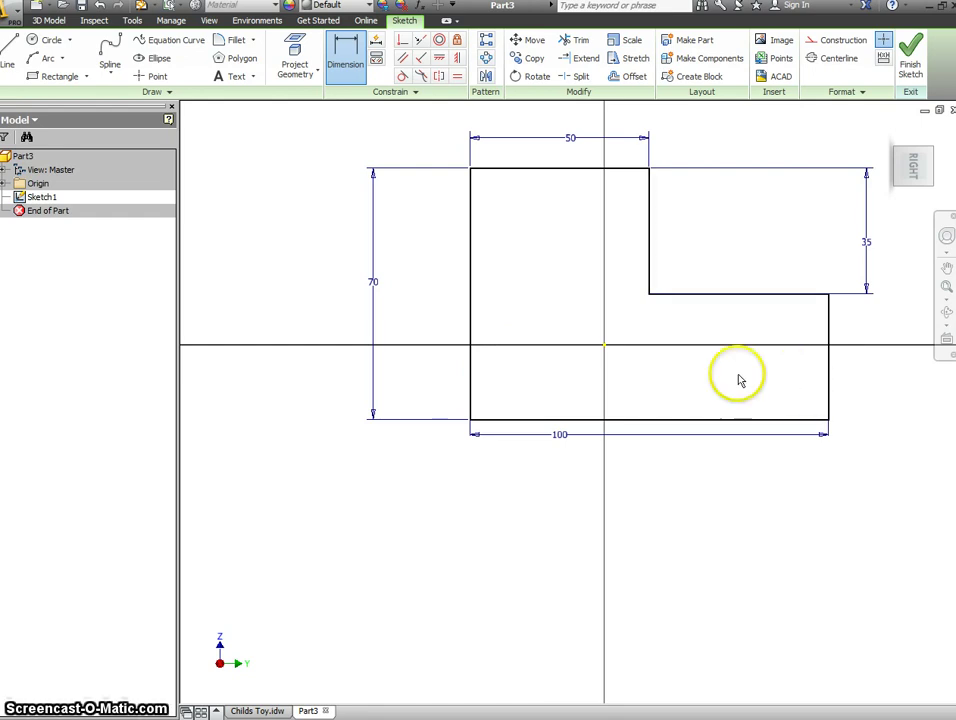
Step: Draw a circle in the outline's lower left and dimension it to 10 diameter
{"action": "left_click", "coordinate": [45, 42]}
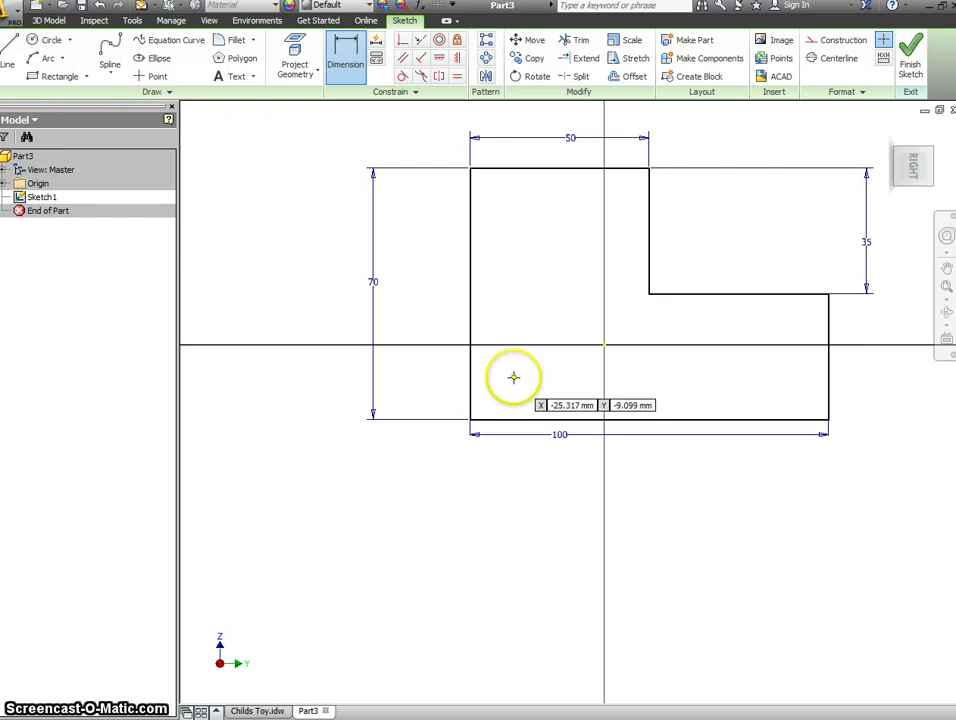
{"action": "left_click", "coordinate": [516, 378]}
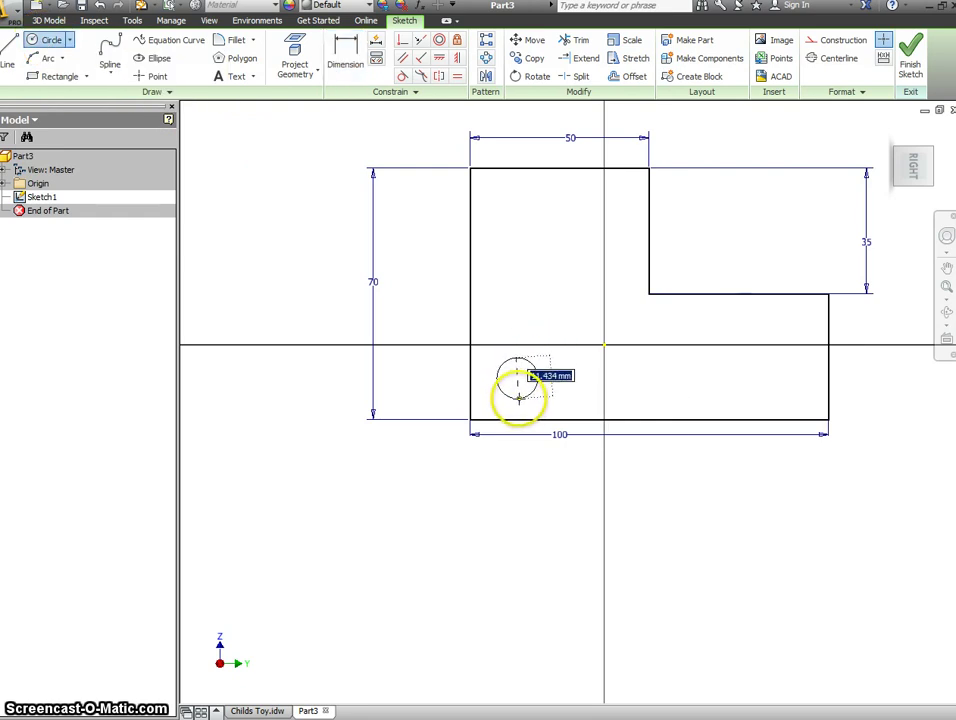
{"action": "left_click", "coordinate": [518, 399]}
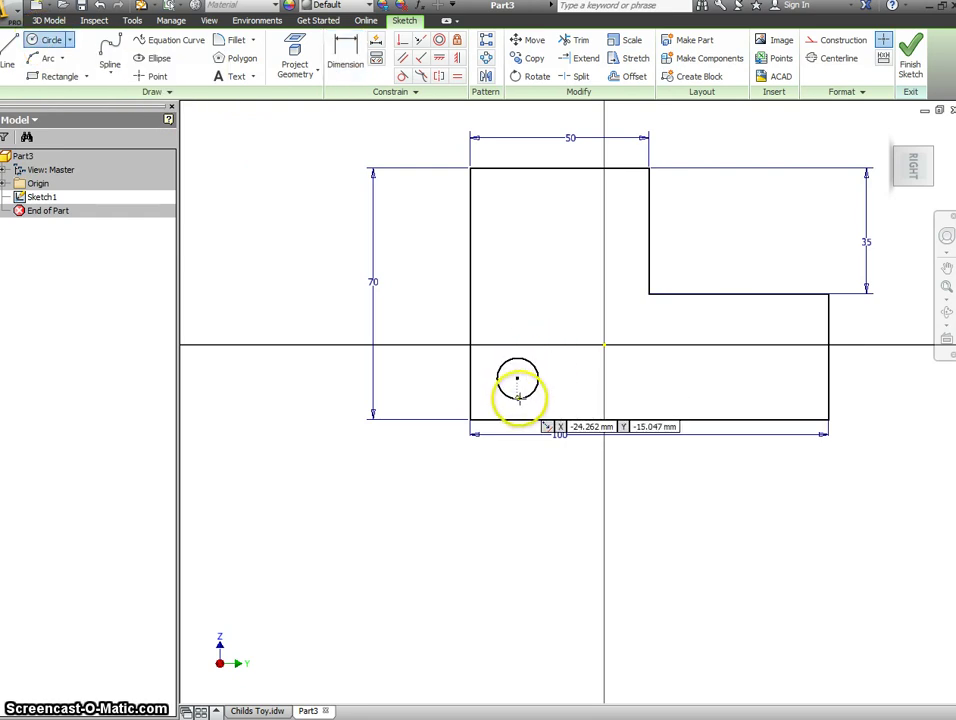
{"action": "left_click", "coordinate": [348, 52]}
{"action": "left_click", "coordinate": [503, 374]}
{"action": "left_click", "coordinate": [438, 362]}
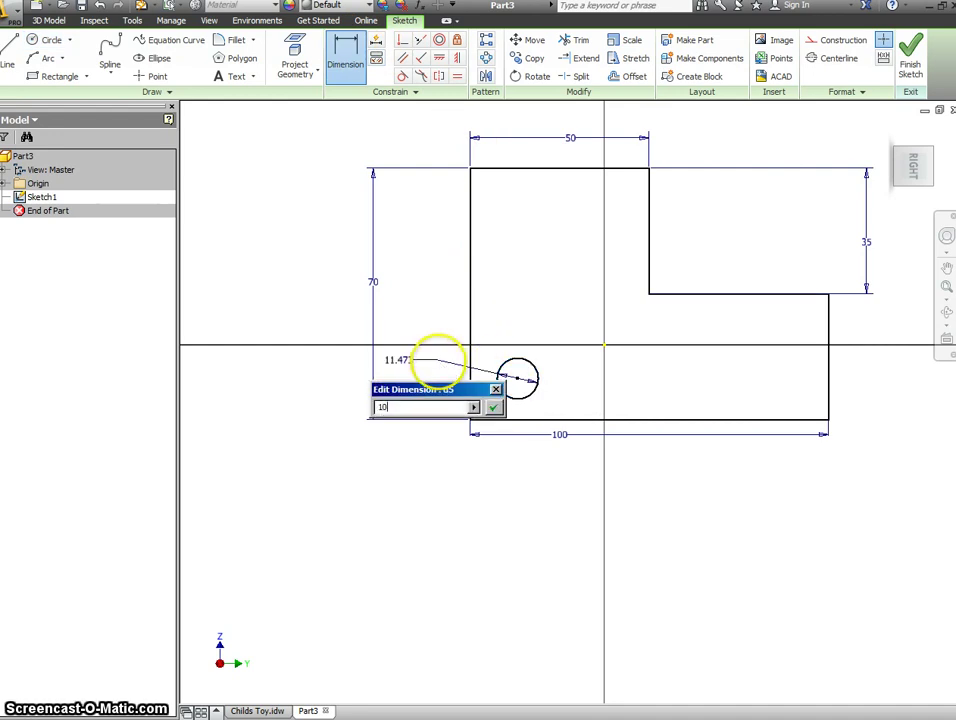
{"action": "left_click", "coordinate": [494, 408]}
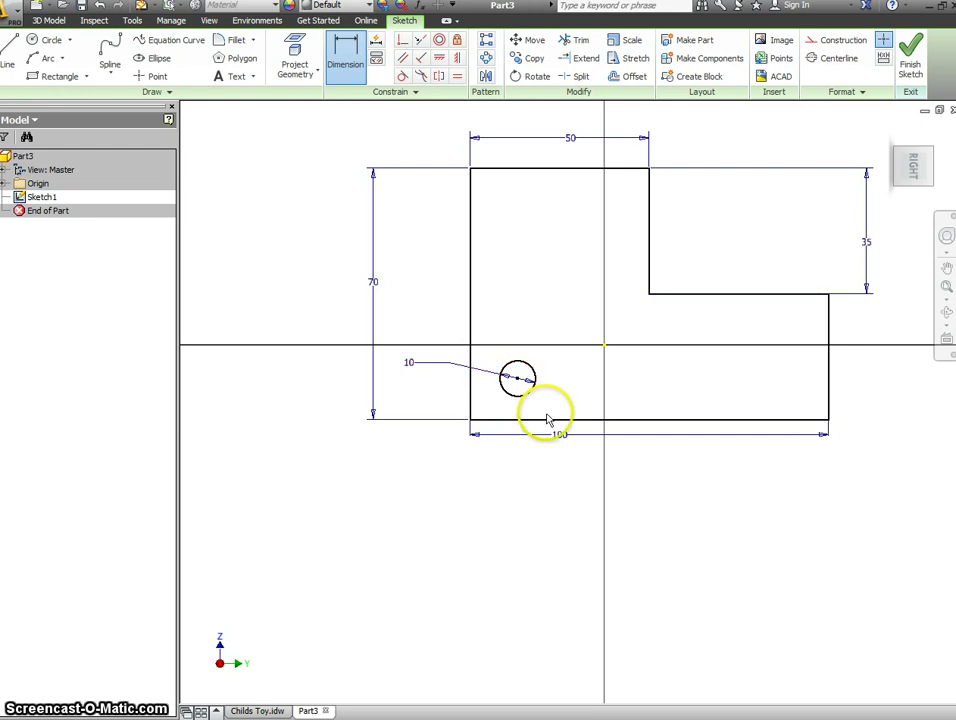
Step: Dimension the left hole's centre 15 from the outline's left edge
{"action": "scroll", "coordinate": [539, 404], "scroll_direction": "up", "scroll_amount": 4}
{"action": "mouse_move", "coordinate": [505, 401]}
{"action": "middle_mouse_down"}
{"action": "mouse_move", "coordinate": [606, 459]}
{"action": "mouse_move", "coordinate": [725, 472]}
{"action": "middle_mouse_up"}
{"action": "scroll", "coordinate": [606, 457], "scroll_direction": "up", "scroll_amount": 2}
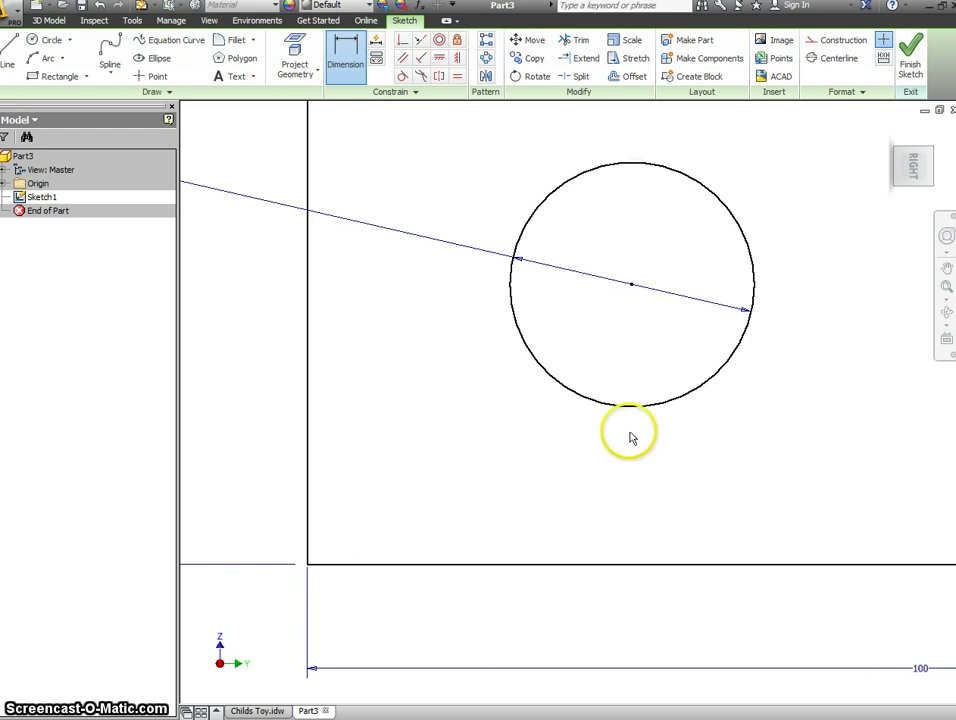
{"action": "left_click", "coordinate": [349, 52]}
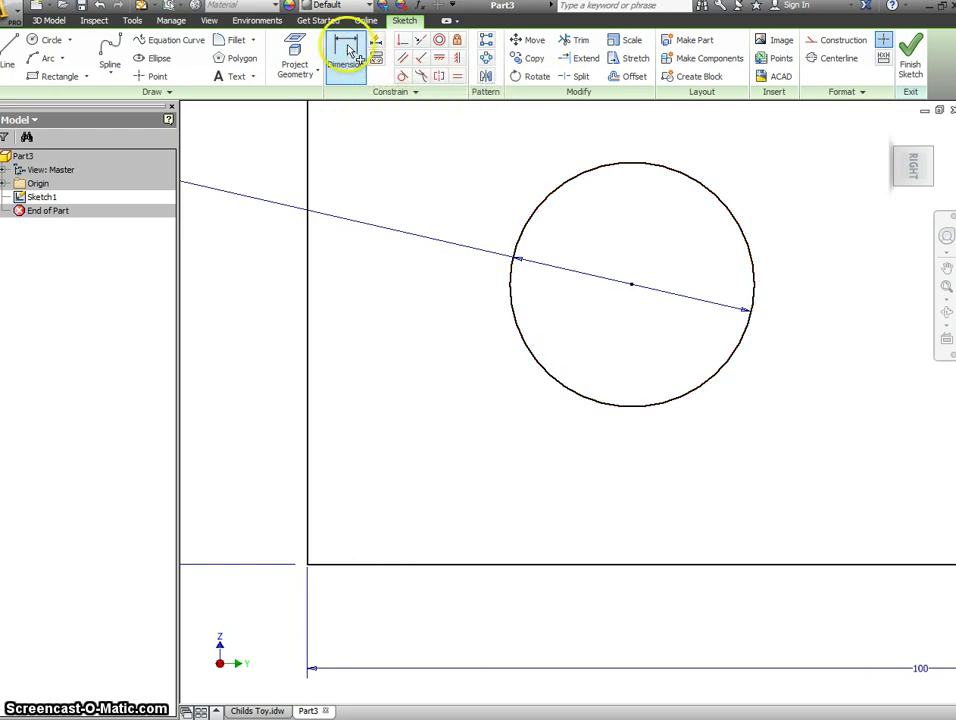
{"action": "left_click", "coordinate": [309, 322]}
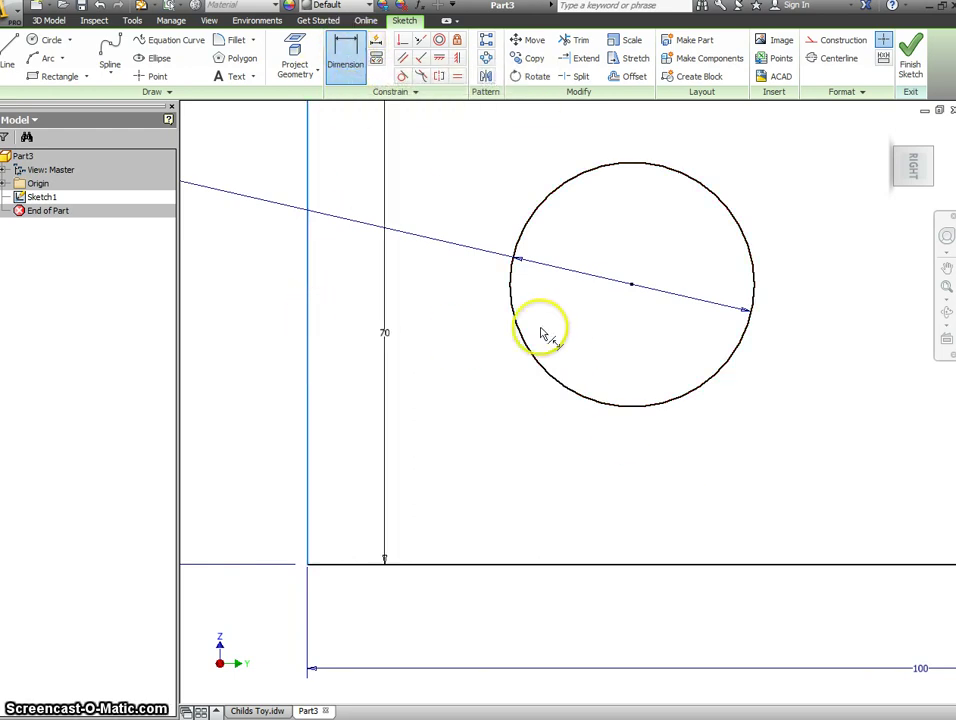
{"action": "left_click", "coordinate": [632, 290]}
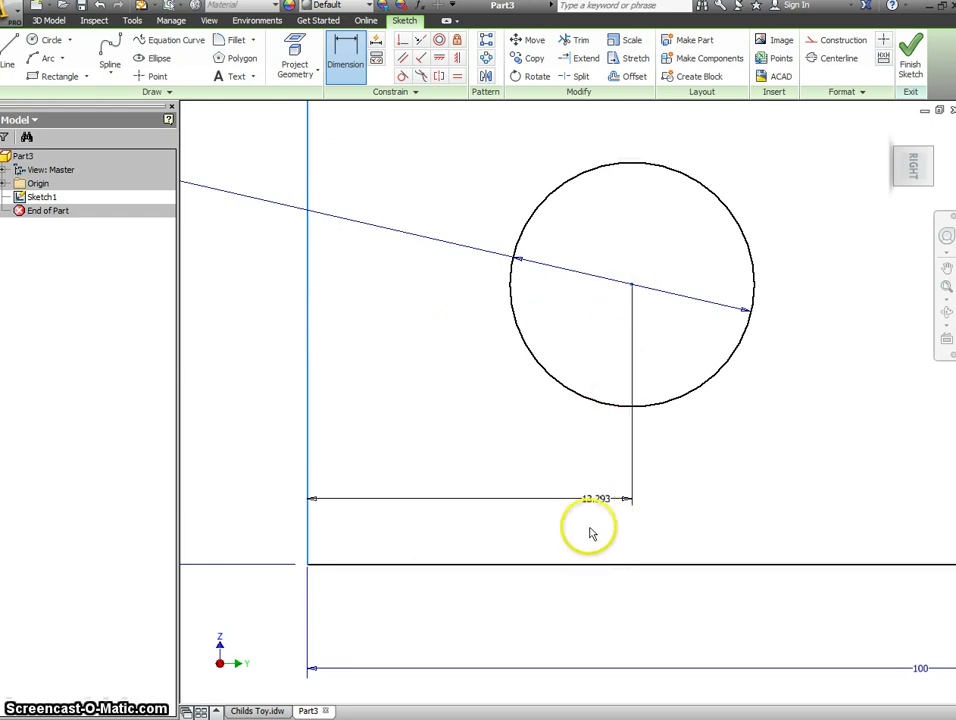
{"action": "left_click", "coordinate": [547, 631]}
{"action": "type", "text": "15"}
{"action": "key", "text": "Return"}
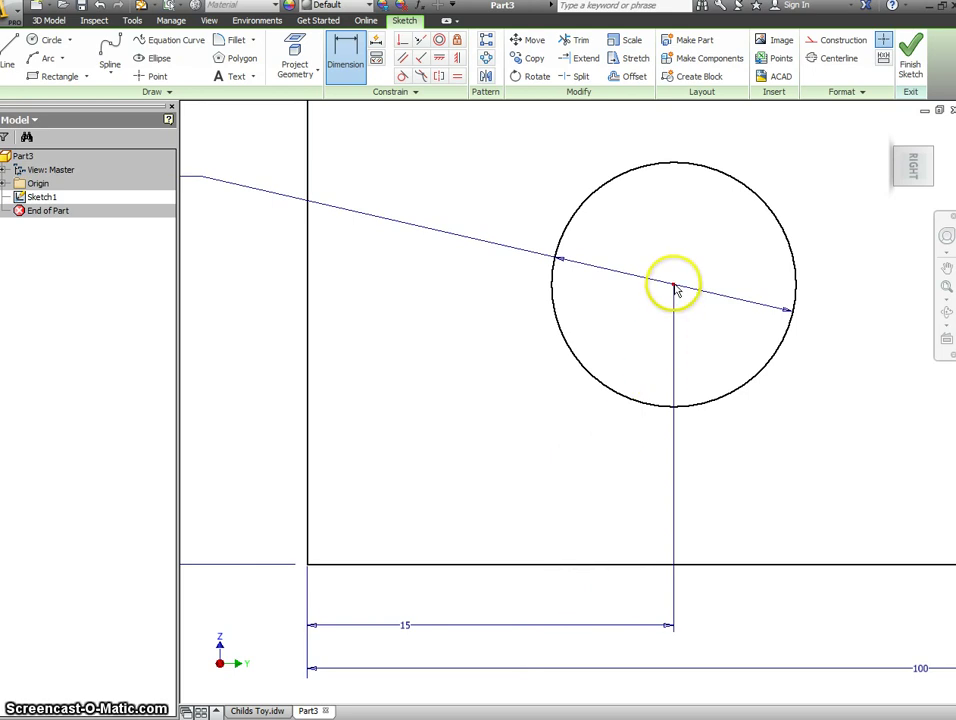
Step: Place the left hole's centre 10 above the bottom edge
{"action": "left_click", "coordinate": [704, 567]}
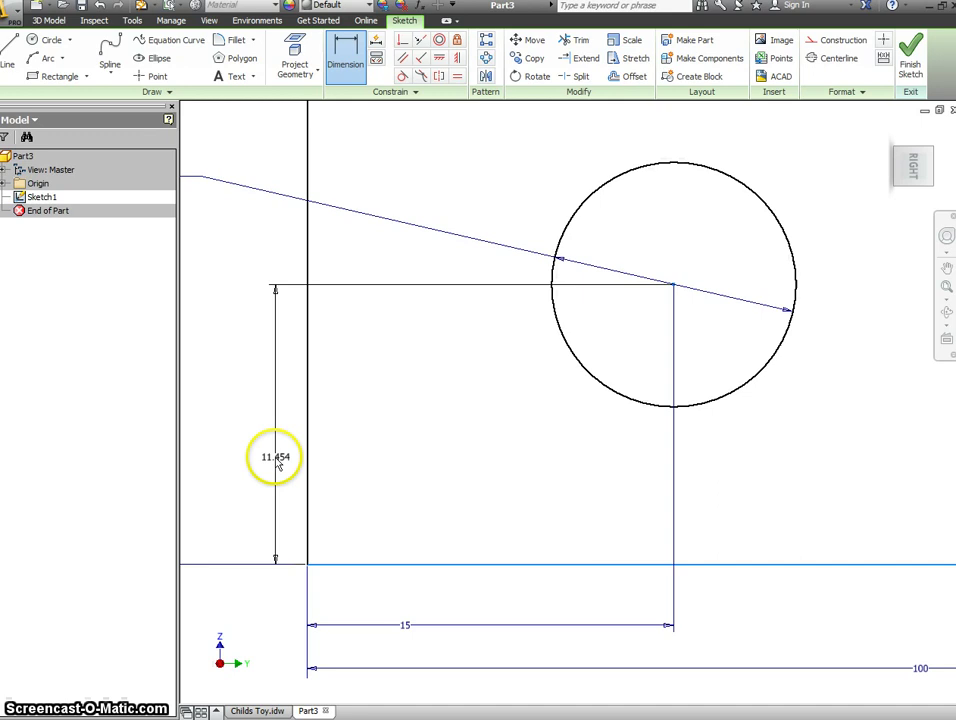
{"action": "left_click", "coordinate": [261, 456]}
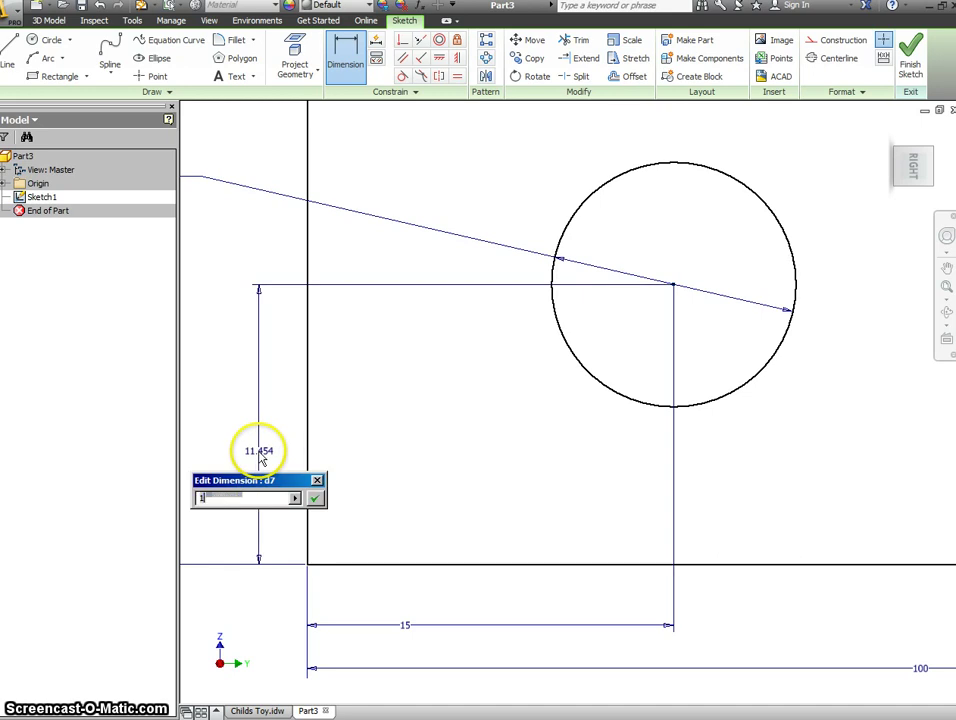
{"action": "key", "text": "Return"}
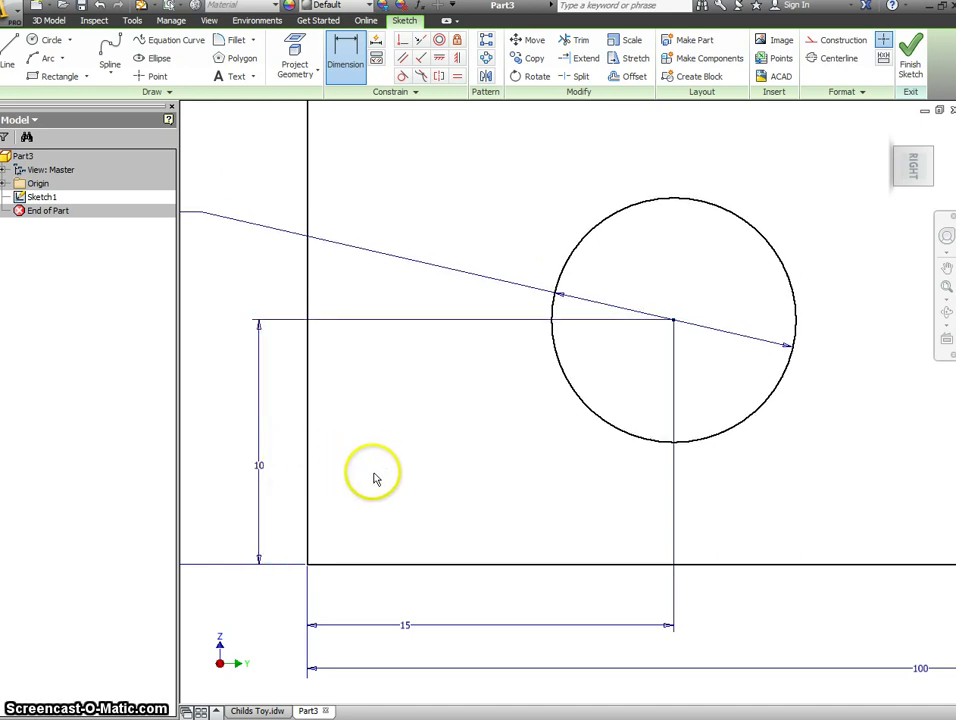
{"action": "scroll", "coordinate": [386, 472], "scroll_direction": "down", "scroll_amount": 4}
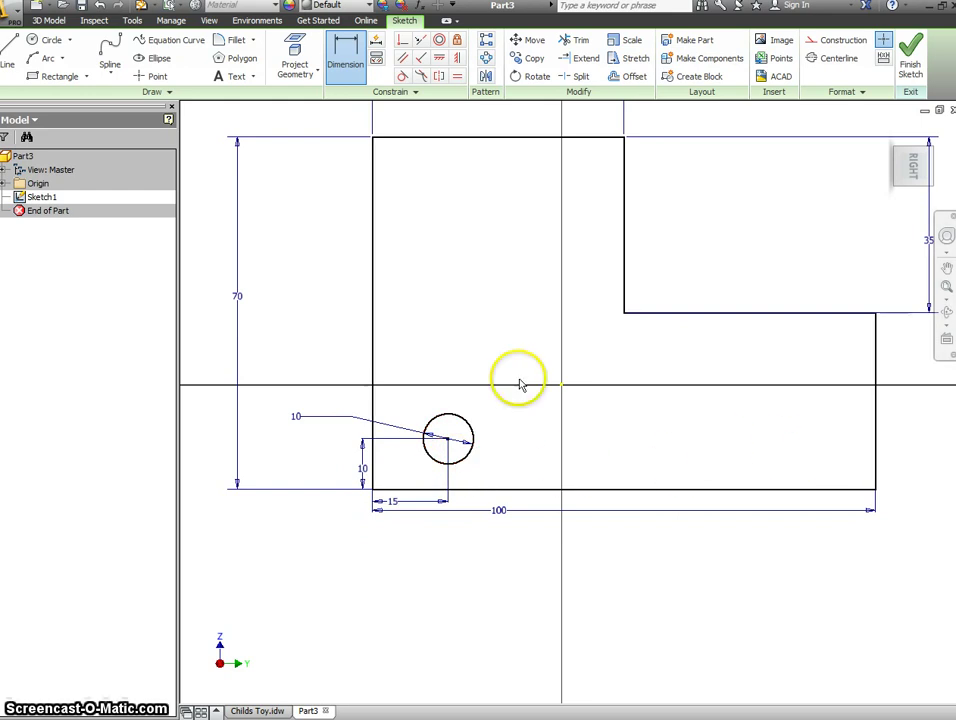
Step: Draw a second circle at the lower right, level with the first, dimensioned to 10 diameter
{"action": "left_click", "coordinate": [52, 42]}
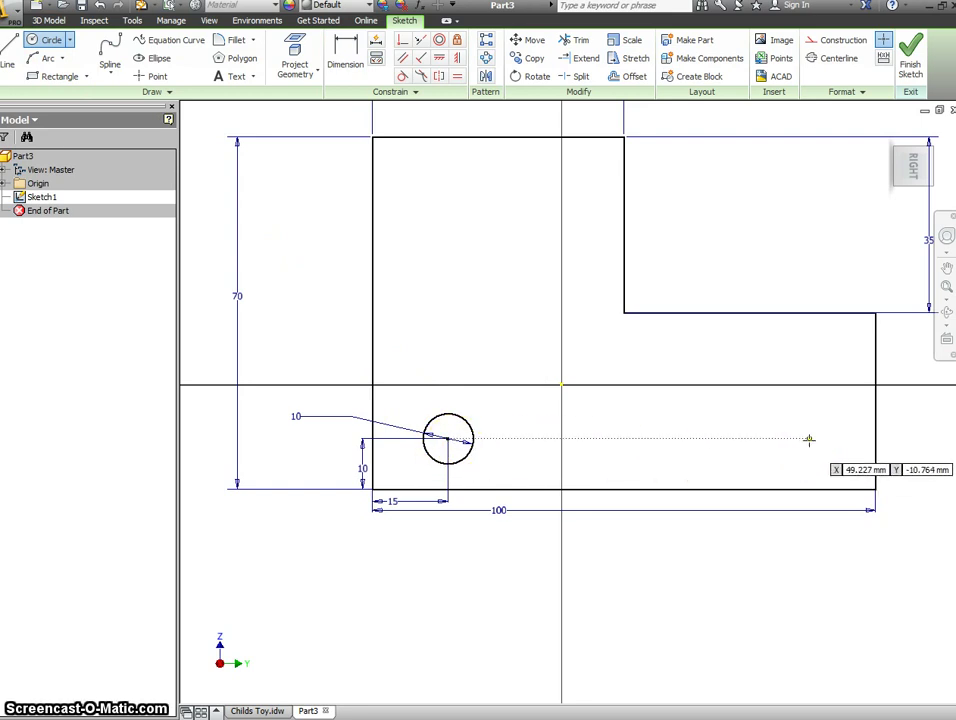
{"action": "left_click", "coordinate": [809, 439]}
{"action": "left_click", "coordinate": [810, 461]}
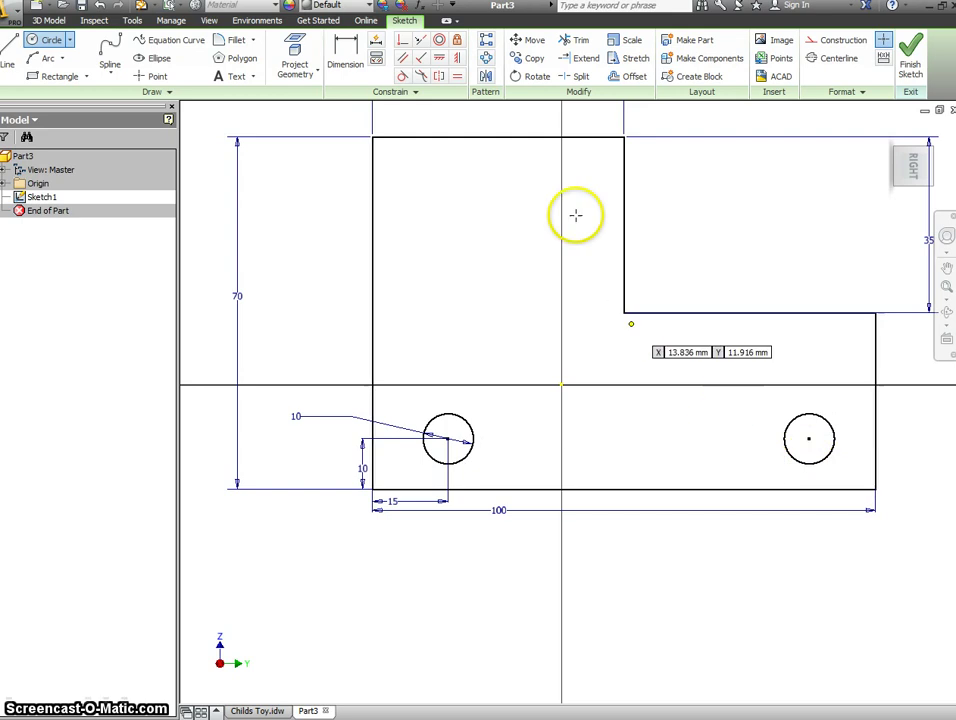
{"action": "left_click", "coordinate": [342, 45]}
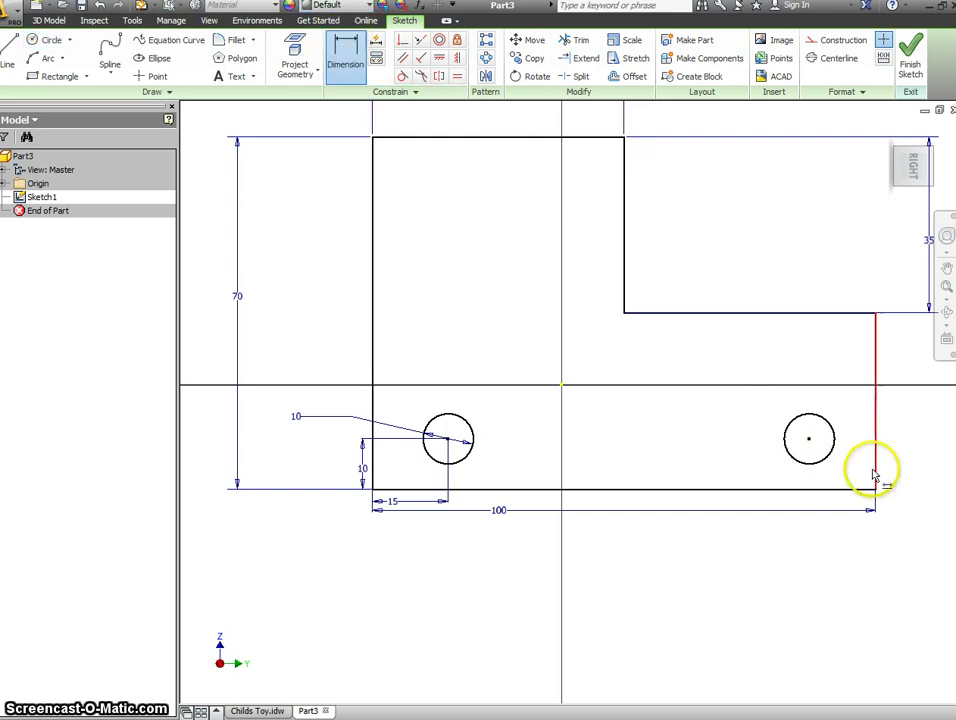
{"action": "left_click", "coordinate": [841, 428]}
{"action": "left_click", "coordinate": [892, 408]}
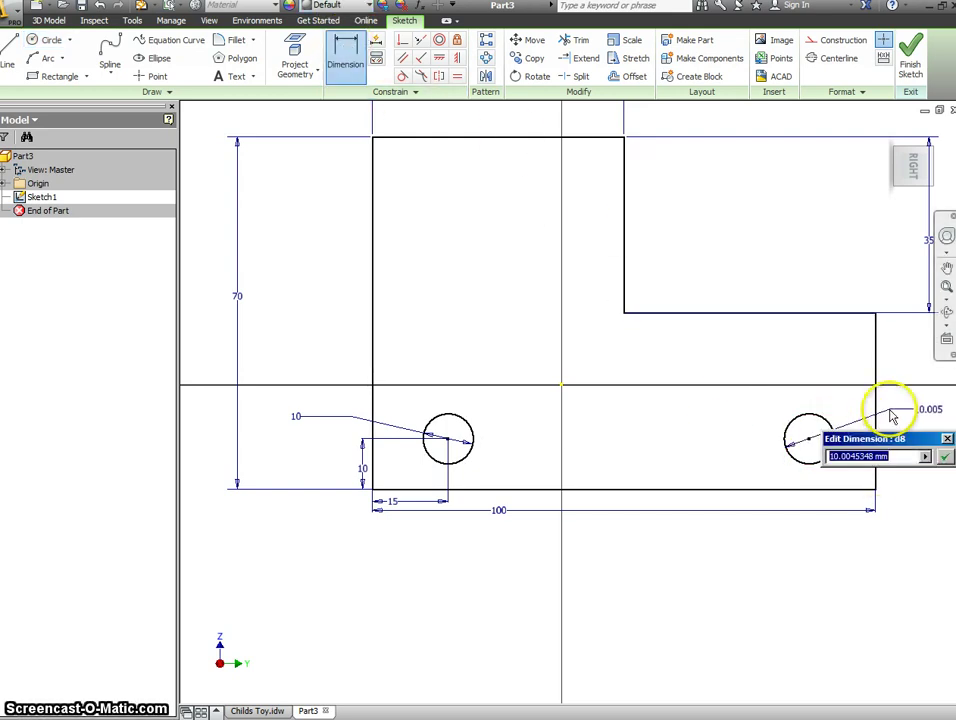
{"action": "key", "text": "Return"}
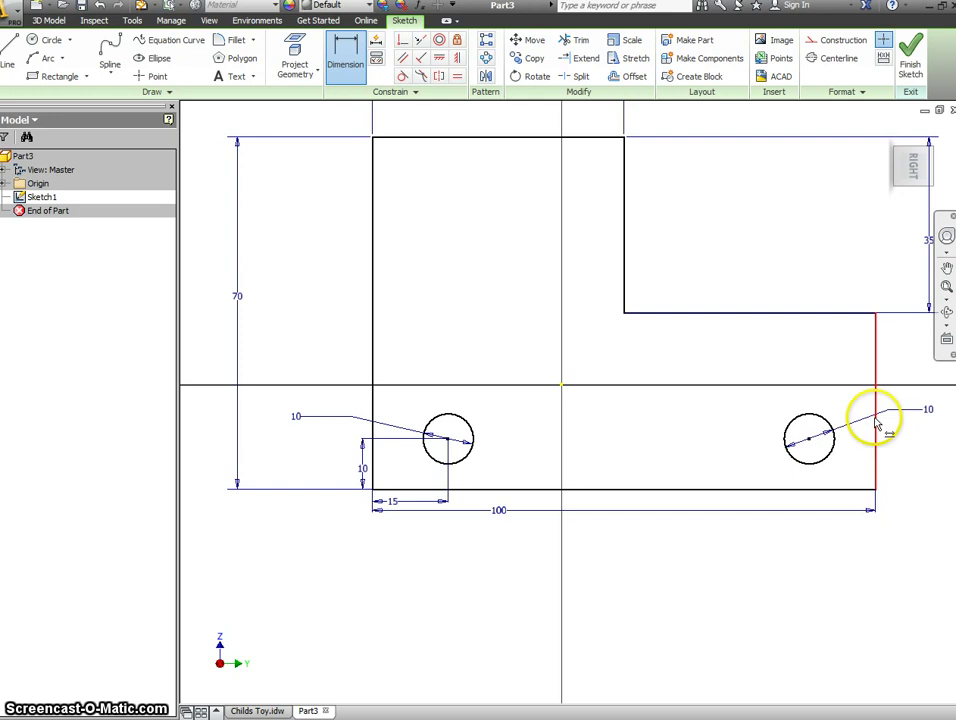
Step: Dimension the right hole's centre 15 from the outline's right edge
{"action": "scroll", "coordinate": [817, 481], "scroll_direction": "up", "scroll_amount": 2}
{"action": "scroll", "coordinate": [817, 485], "scroll_direction": "down", "scroll_amount": 4}
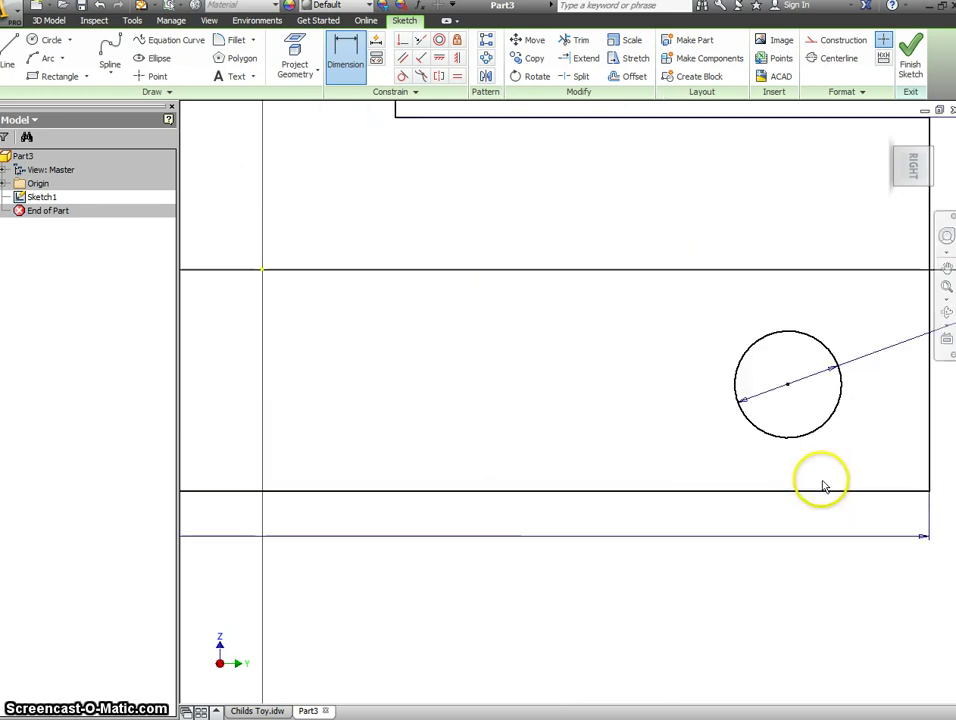
{"action": "mouse_move", "coordinate": [822, 474]}
{"action": "middle_mouse_down"}
{"action": "mouse_move", "coordinate": [710, 508]}
{"action": "mouse_move", "coordinate": [642, 501]}
{"action": "middle_mouse_up"}
{"action": "scroll", "coordinate": [647, 499], "scroll_direction": "down", "scroll_amount": 3}
{"action": "left_click", "coordinate": [341, 38]}
{"action": "left_click", "coordinate": [567, 357]}
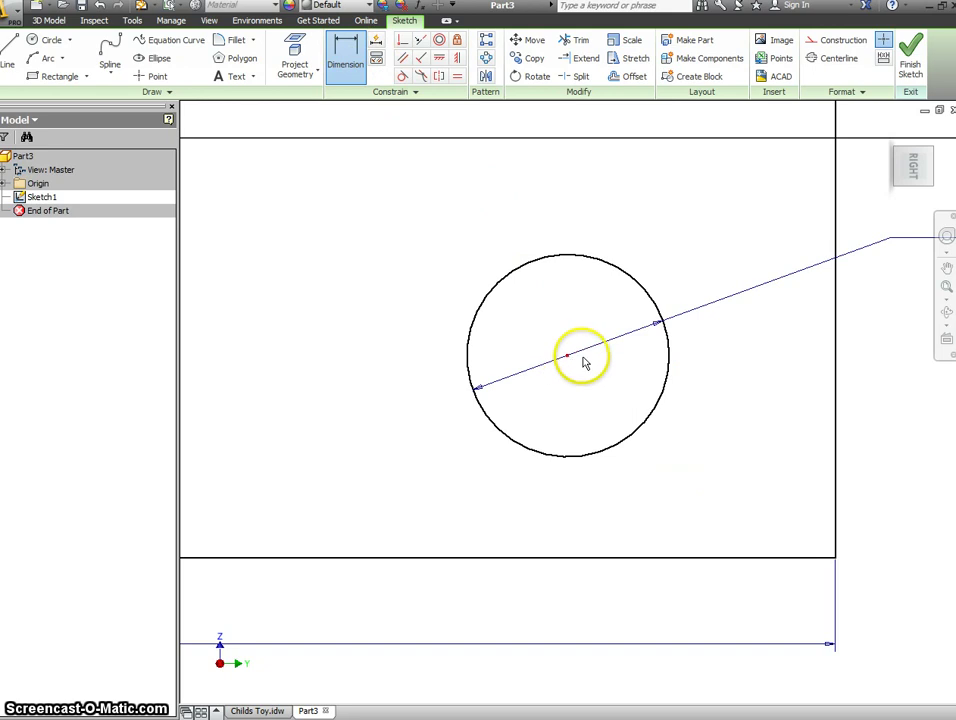
{"action": "left_click", "coordinate": [838, 378]}
{"action": "left_click", "coordinate": [750, 596]}
{"action": "key", "text": "Return"}
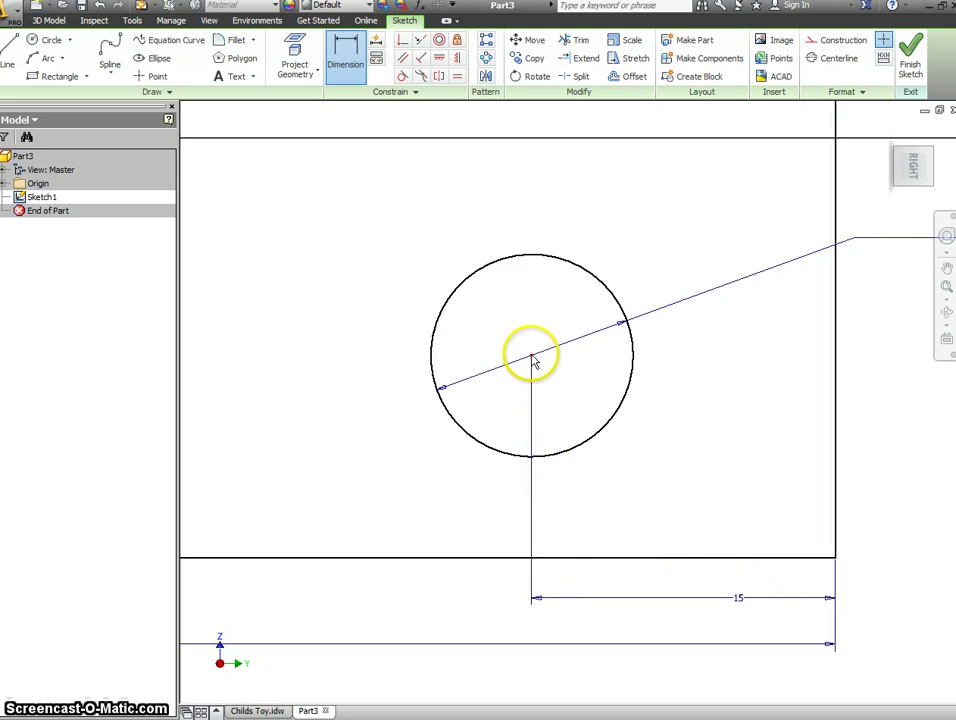
Step: Place the right hole's centre 10 above the bottom edge and show the whole outline
{"action": "left_click", "coordinate": [532, 357]}
{"action": "left_click", "coordinate": [591, 558]}
{"action": "left_click", "coordinate": [879, 503]}
{"action": "left_click", "coordinate": [933, 547]}
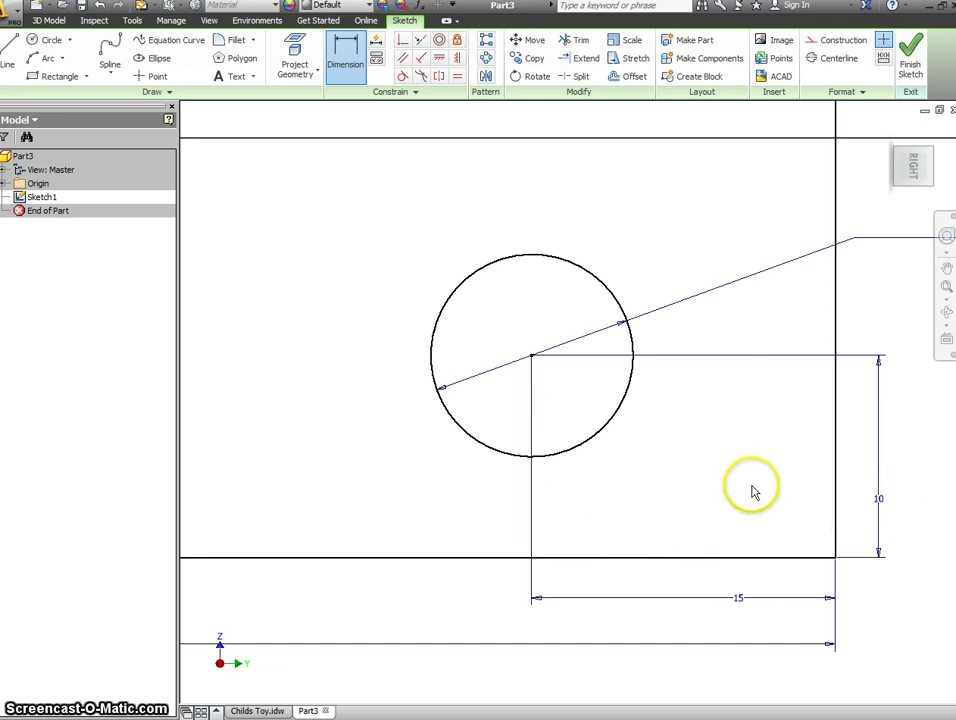
{"action": "scroll", "coordinate": [348, 401], "scroll_direction": "up", "scroll_amount": 3}
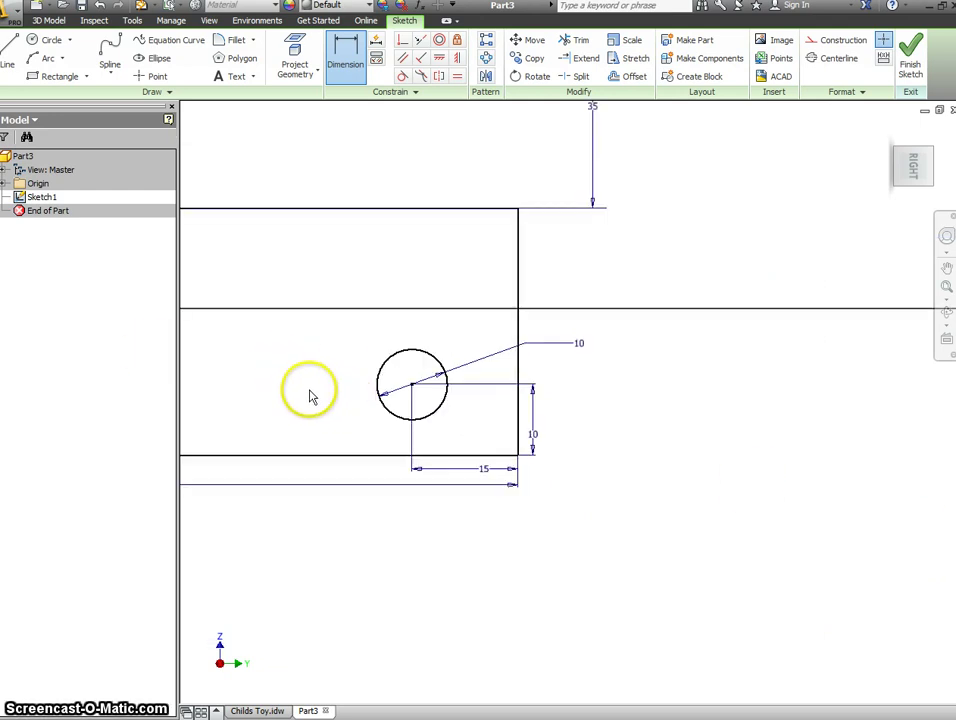
{"action": "scroll", "coordinate": [310, 396], "scroll_direction": "up", "scroll_amount": 2}
{"action": "middle_click_drag", "start_coordinate": [429, 433], "coordinate": [536, 474]}
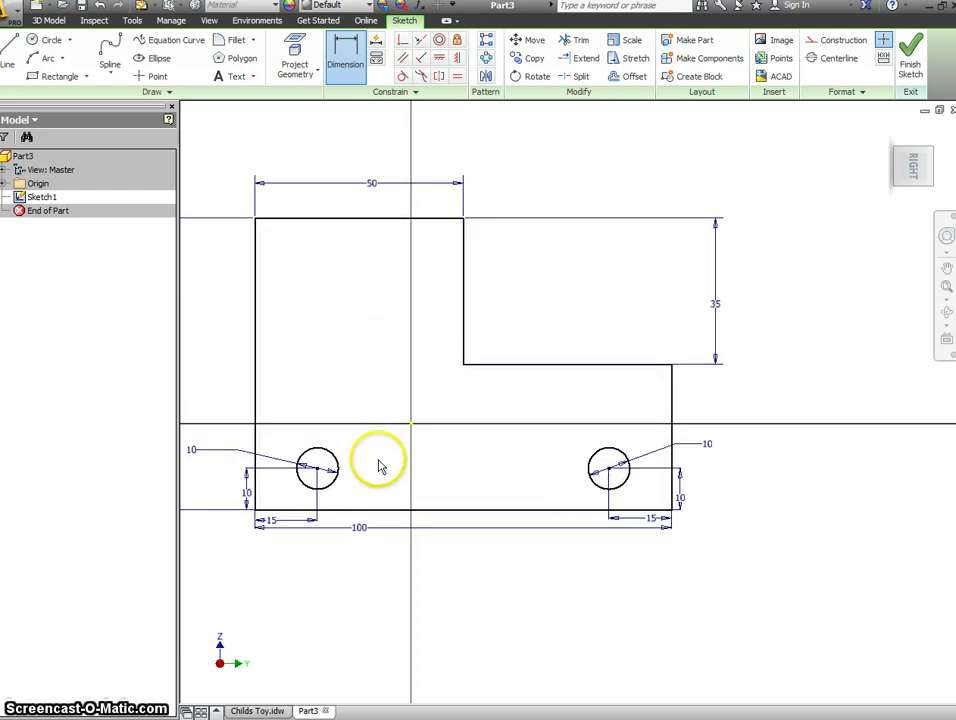
{"action": "mouse_move", "coordinate": [437, 450]}
{"action": "middle_mouse_down"}
{"action": "mouse_move", "coordinate": [519, 446]}
{"action": "mouse_move", "coordinate": [522, 457]}
{"action": "middle_mouse_up"}
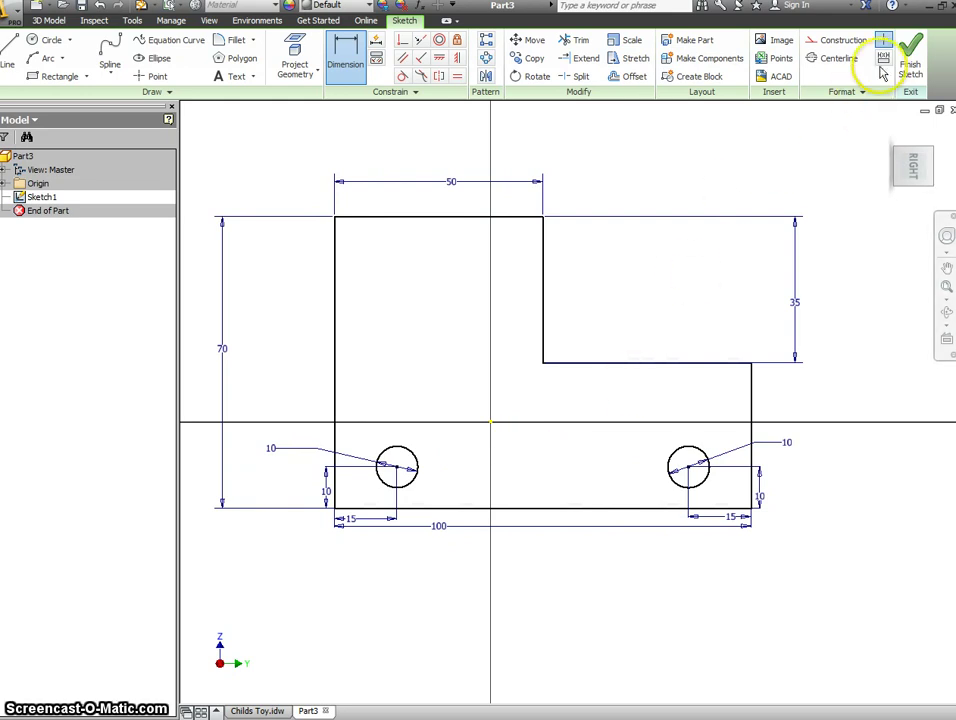
Step: Finish the sketch and extrude the L-shaped profile 5 mm into a solid
{"action": "left_click", "coordinate": [910, 60]}
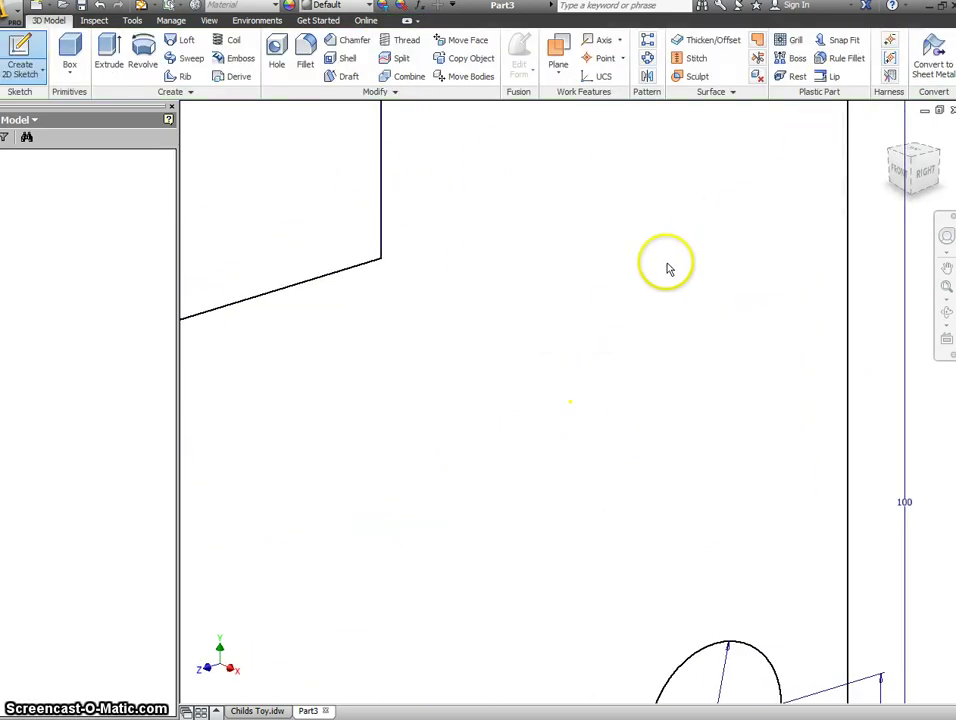
{"action": "left_click", "coordinate": [110, 52]}
{"action": "left_click", "coordinate": [597, 322]}
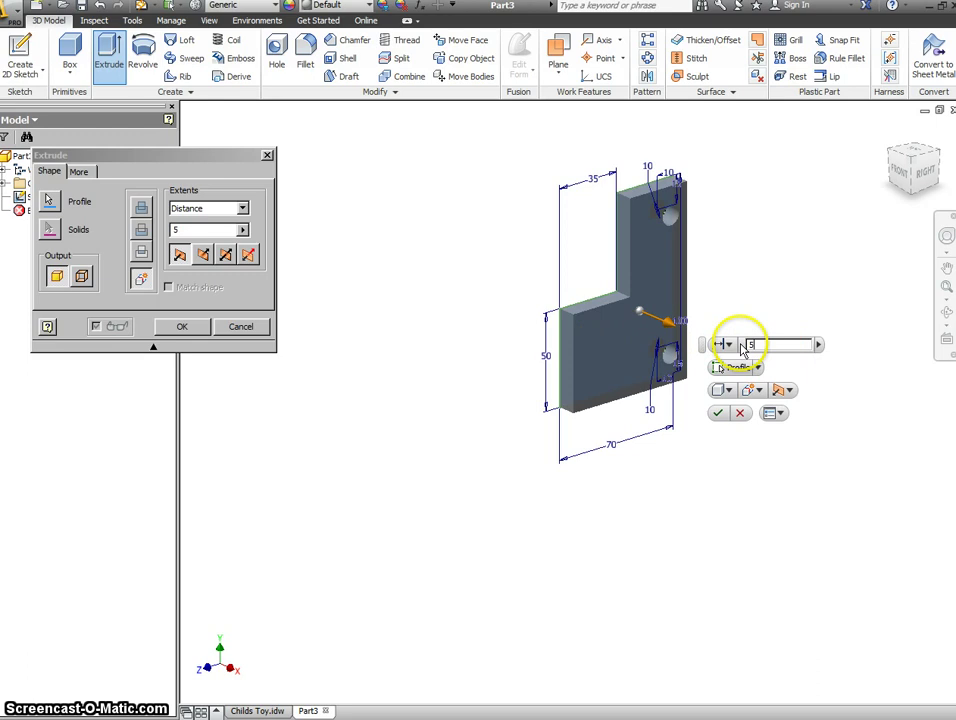
{"action": "key", "text": "Return"}
Step: Check the extrusion from the right, back, top and front views
{"action": "left_click", "coordinate": [928, 176]}
{"action": "left_click", "coordinate": [943, 170]}
{"action": "left_click", "coordinate": [915, 141]}
{"action": "left_click", "coordinate": [886, 167]}
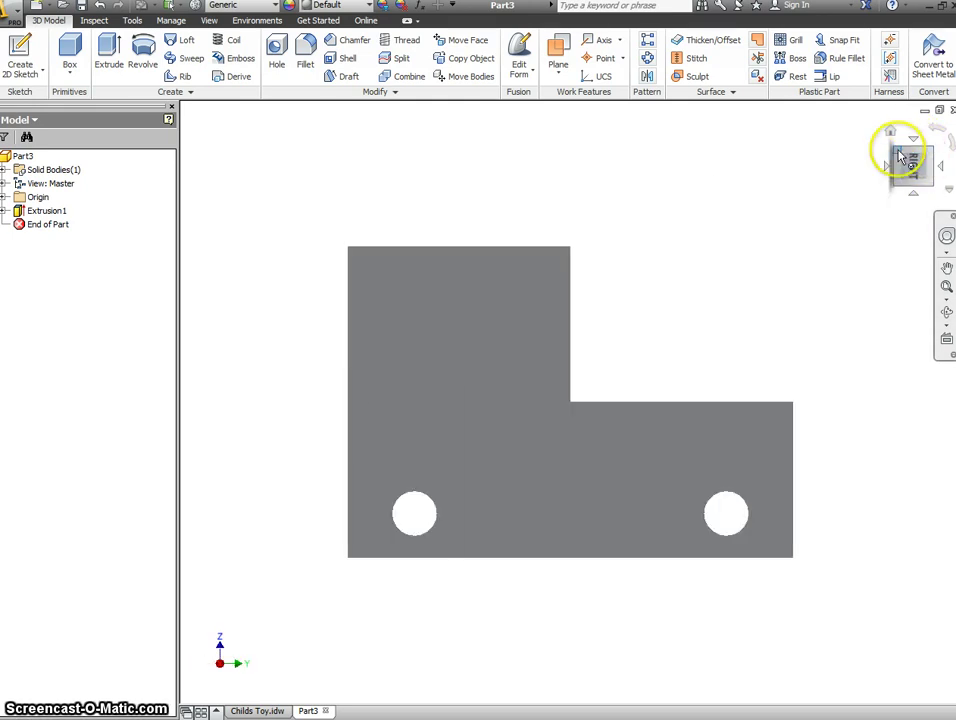
Step: Switch to an isometric view of the extruded truck body via a ViewCube corner
{"action": "left_click", "coordinate": [932, 155]}
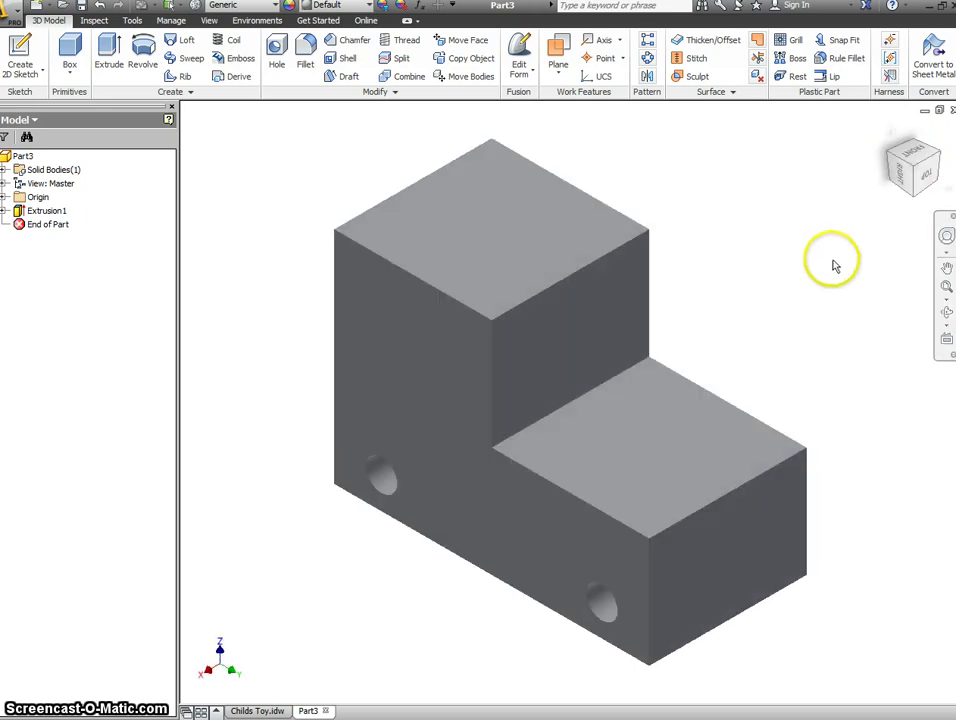